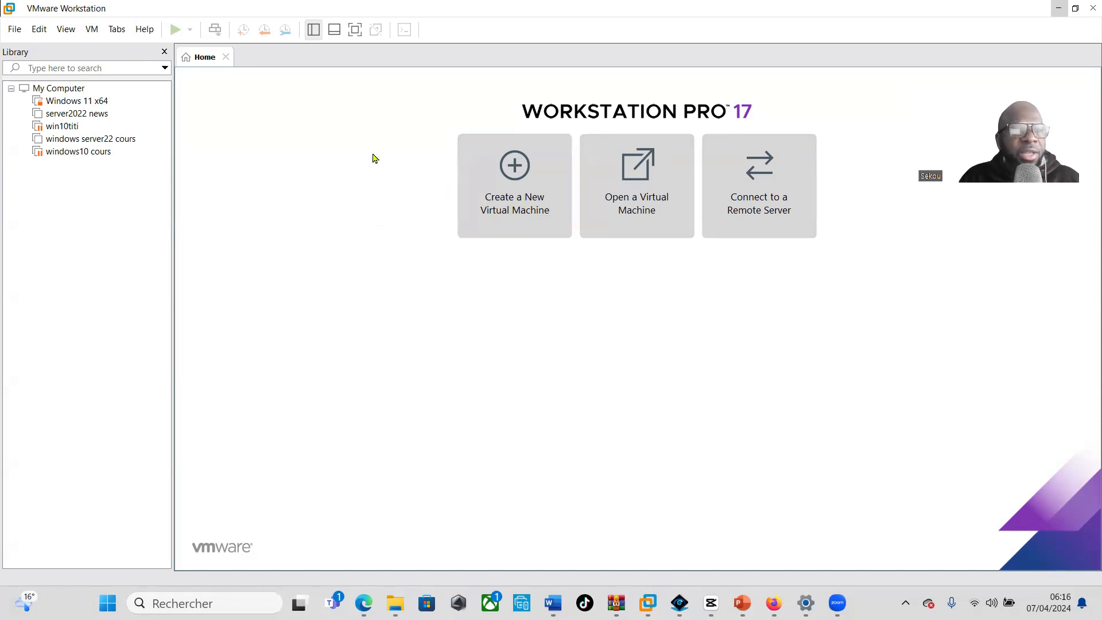
Start creating a new virtual machine with the Typical configuration, leaving the operating system to be installed later
click(14, 33)
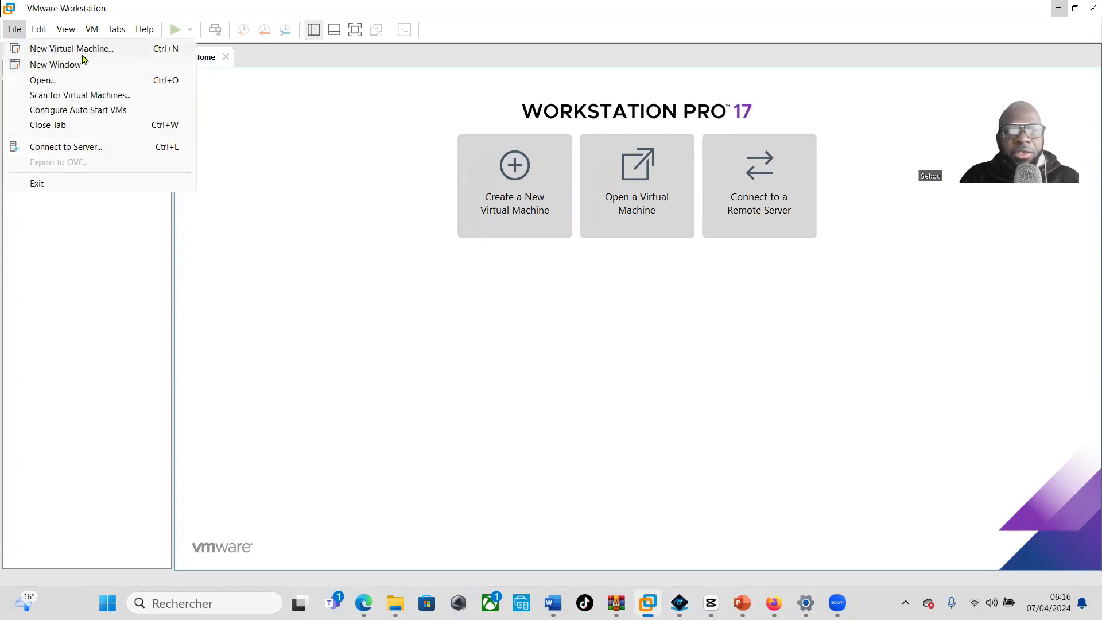
click(514, 217)
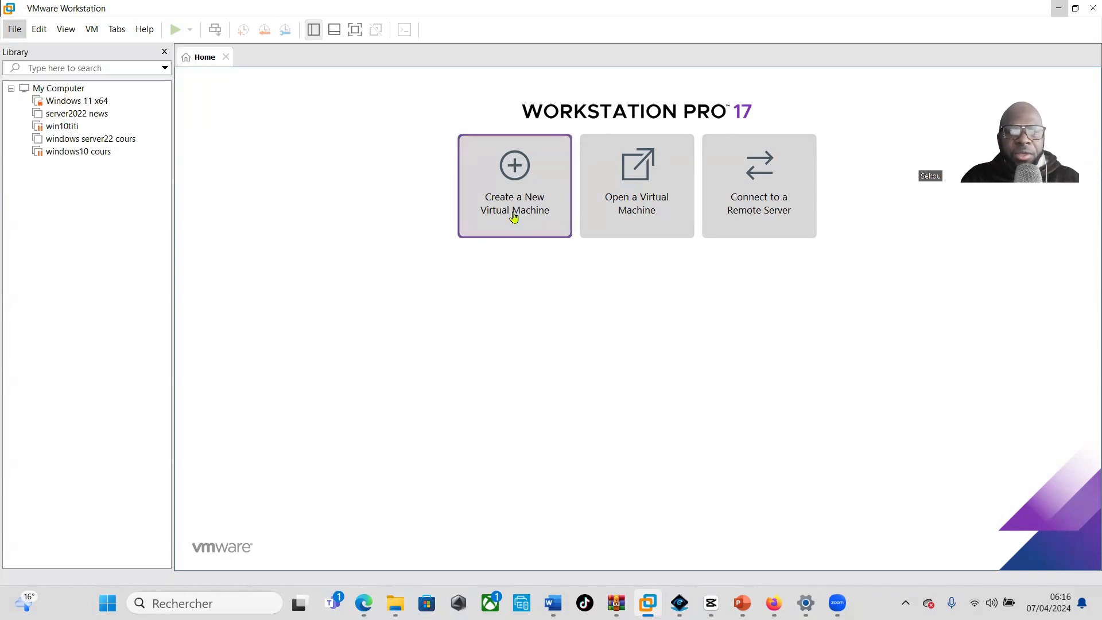
click(514, 217)
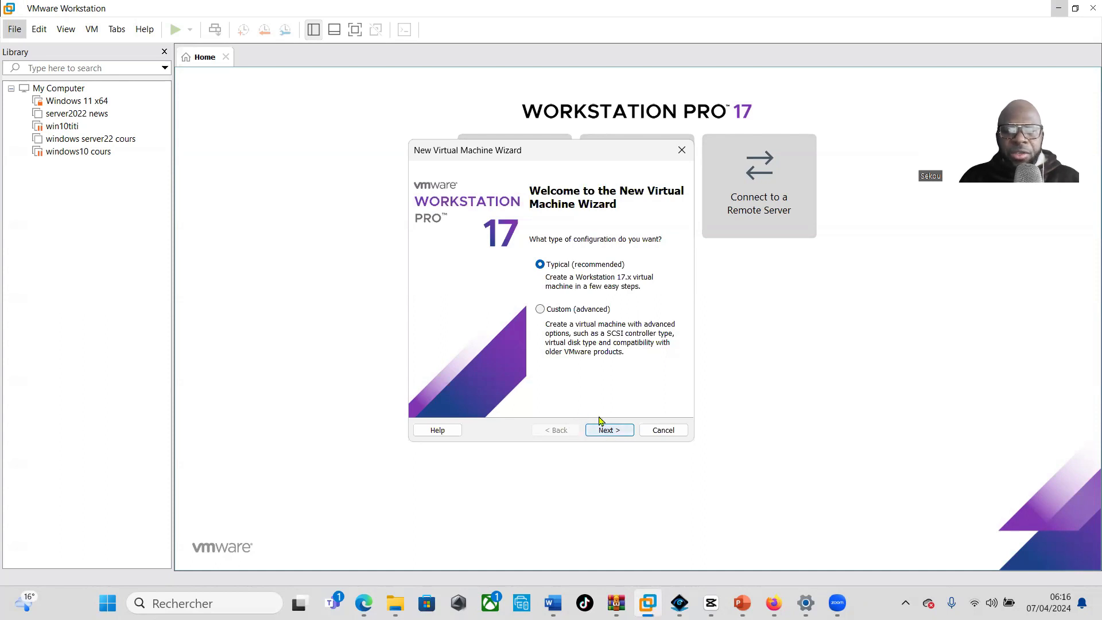
click(597, 432)
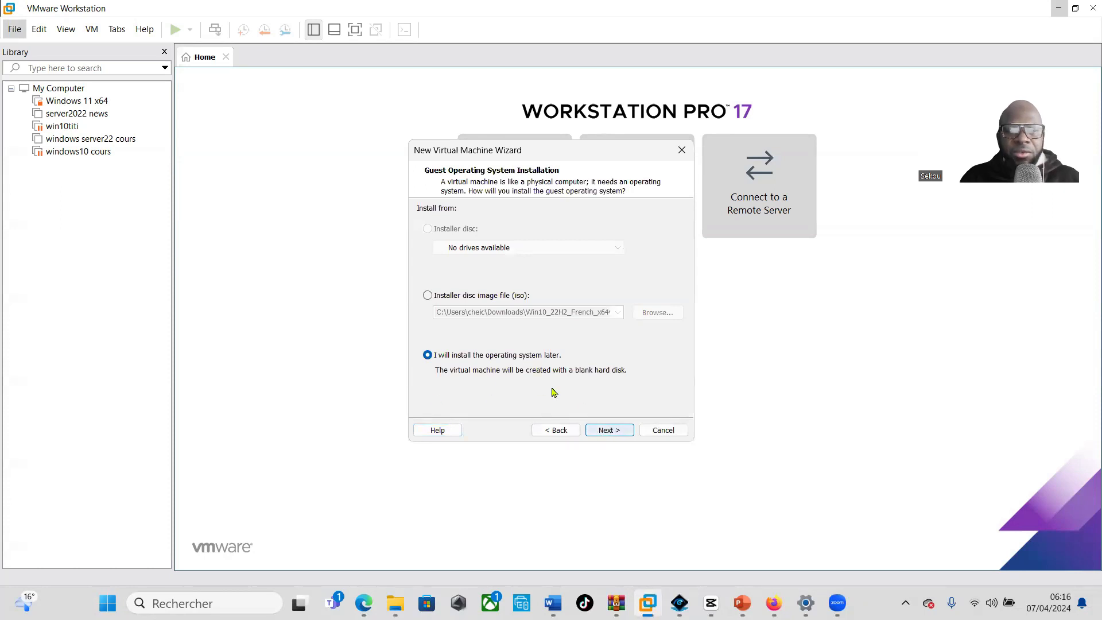
click(605, 430)
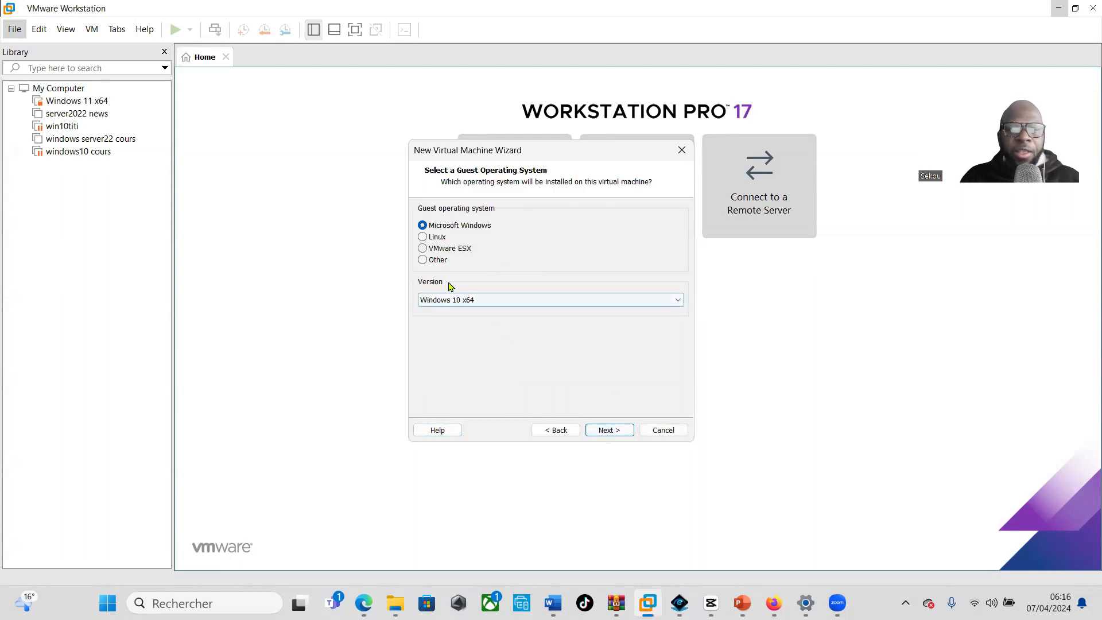
Choose Windows Server 2022 as the Microsoft Windows guest operating system version and continue
click(500, 302)
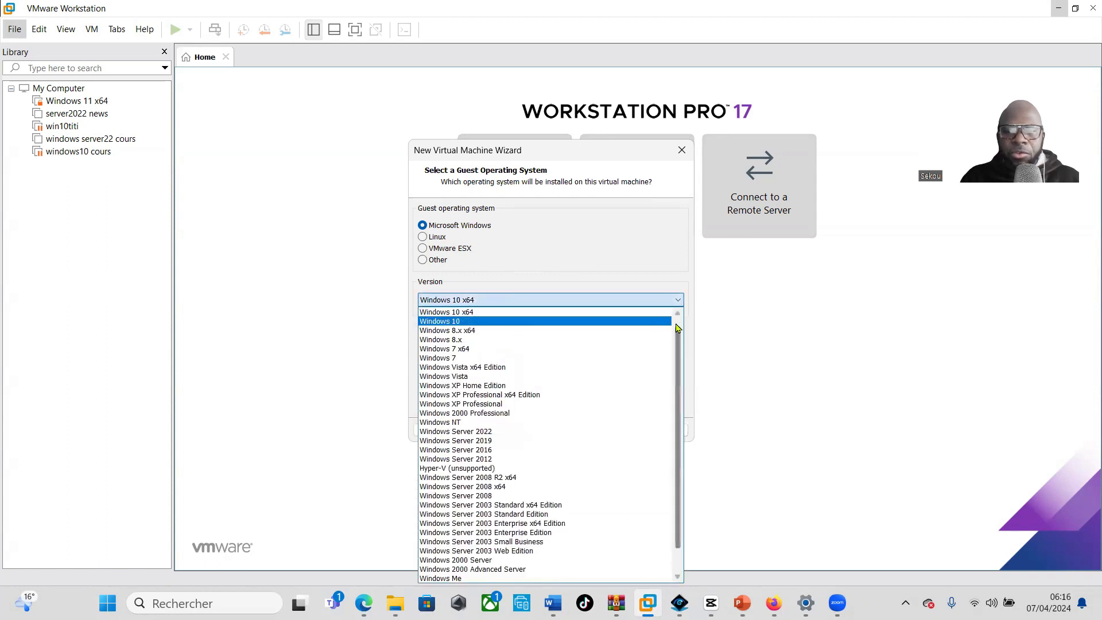
drag(678, 328, 677, 322)
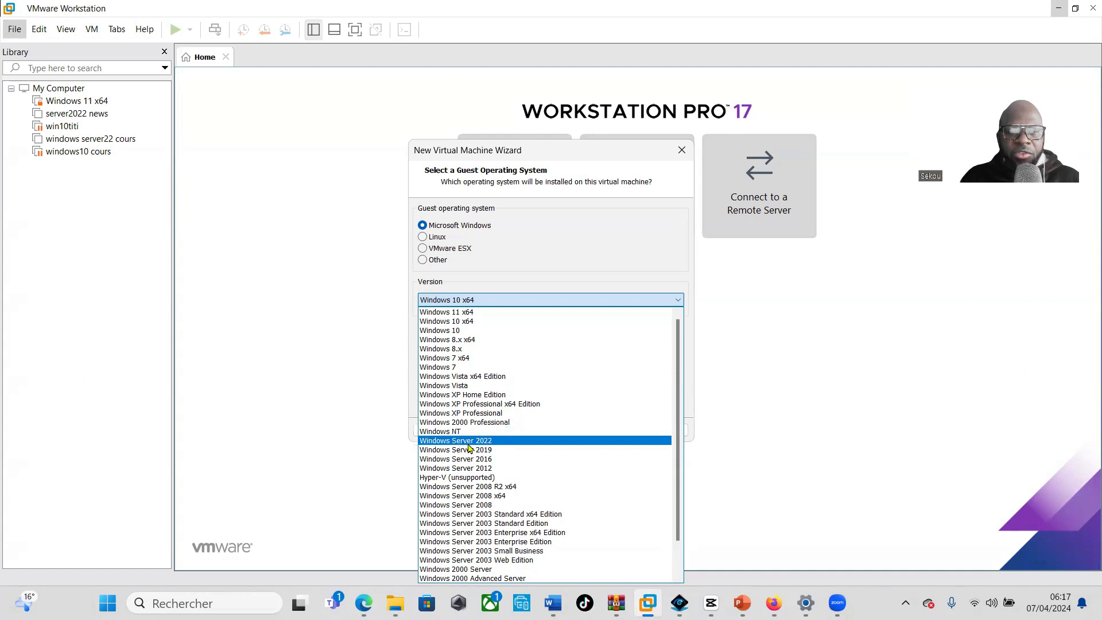
click(505, 441)
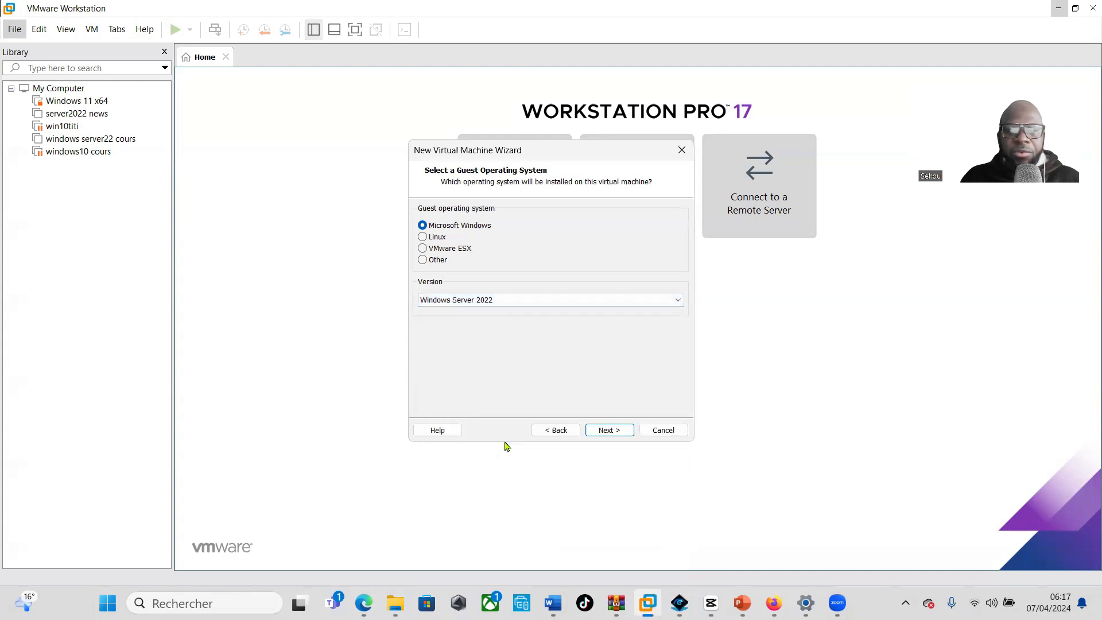
click(606, 429)
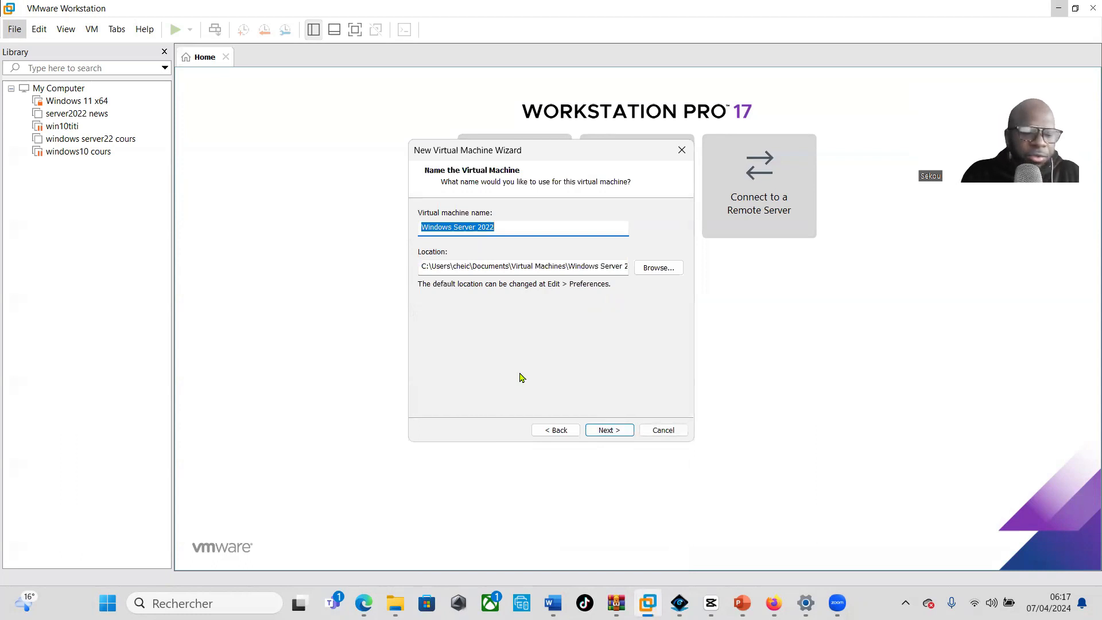
Name the virtual machine windowsyelo2022, keep the matching default location, and continue
text(win)
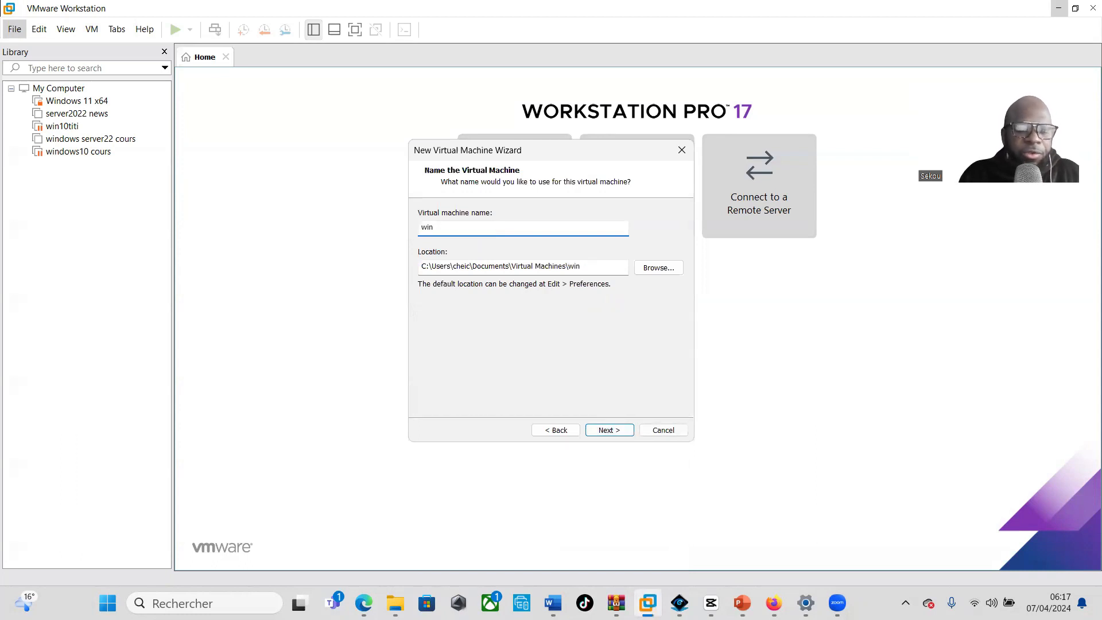
text(do)
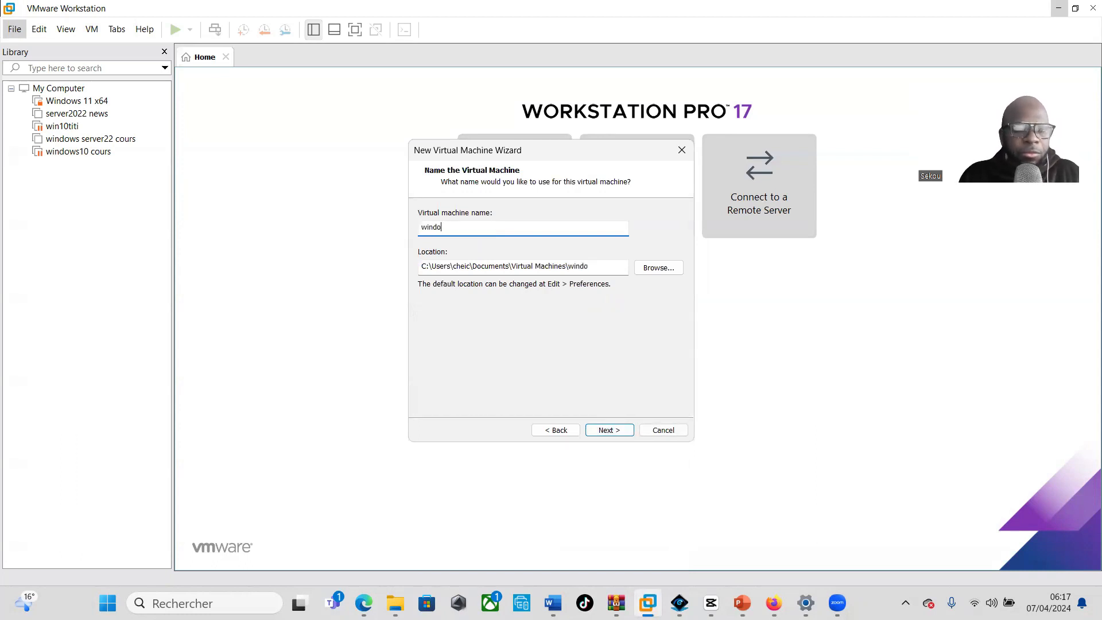
text(wsyelo2)
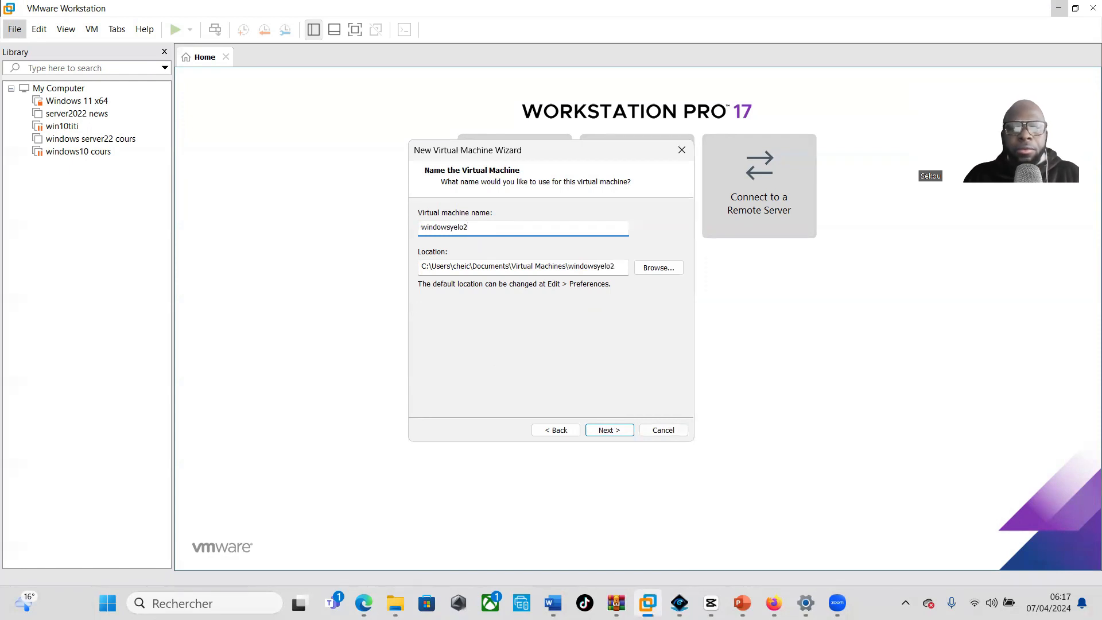
key(BackSpace)
key(BackSpace)
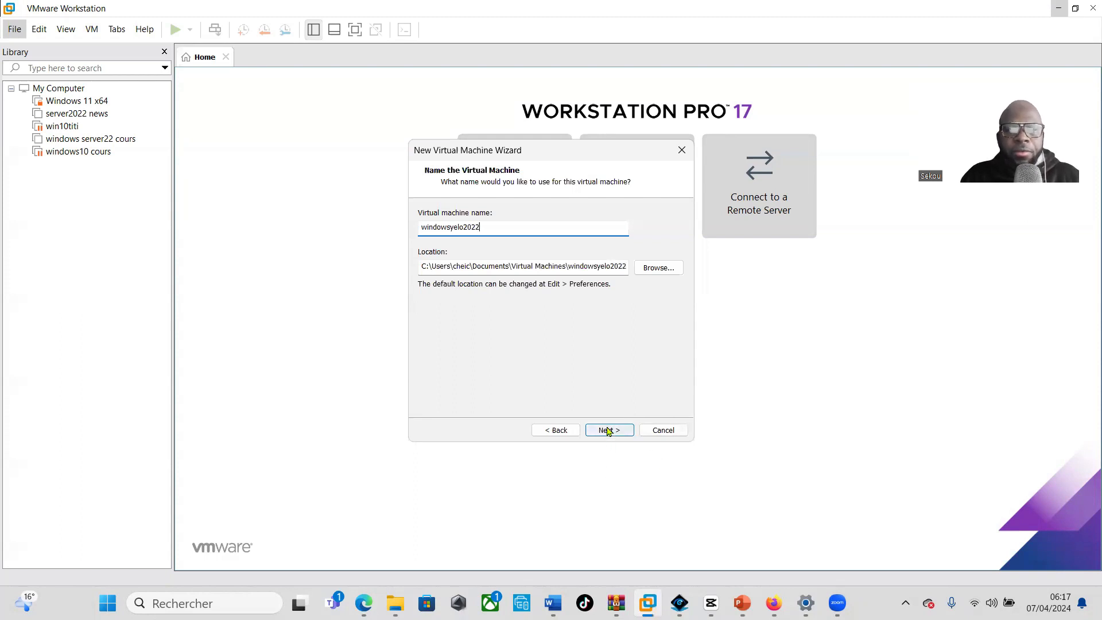
click(608, 431)
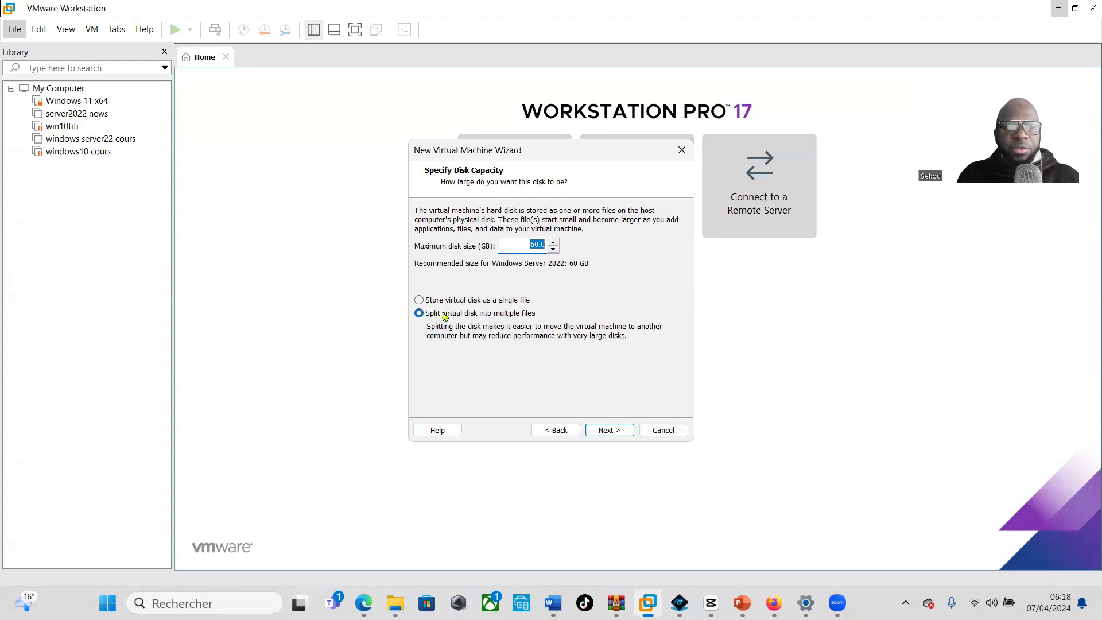
Store the virtual disk as a single file and finish creating the virtual machine
click(419, 301)
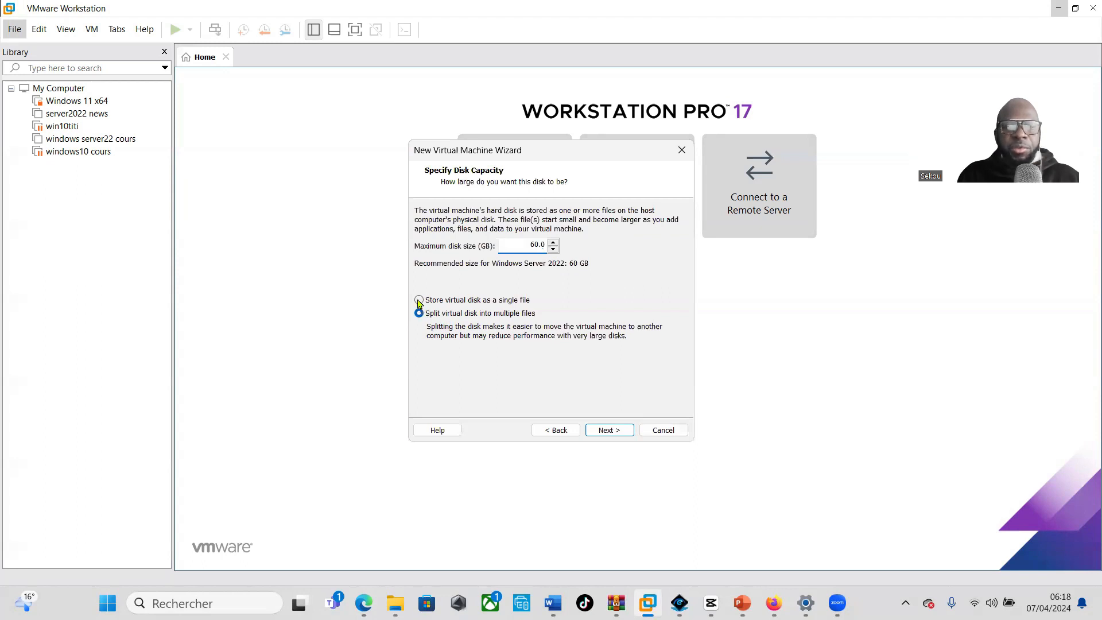
click(419, 299)
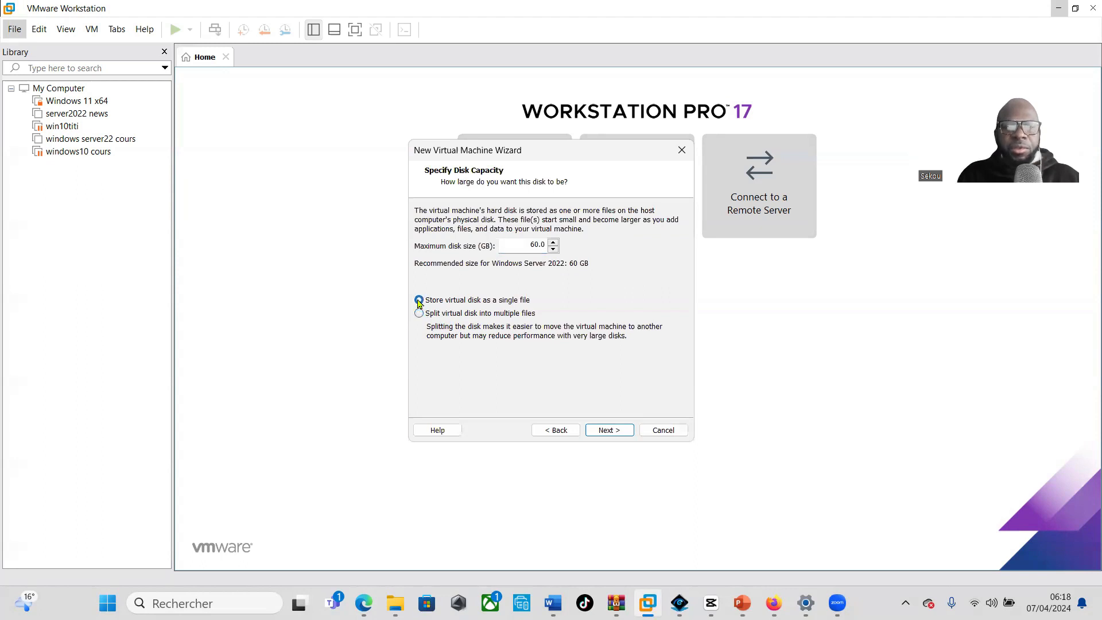
click(606, 430)
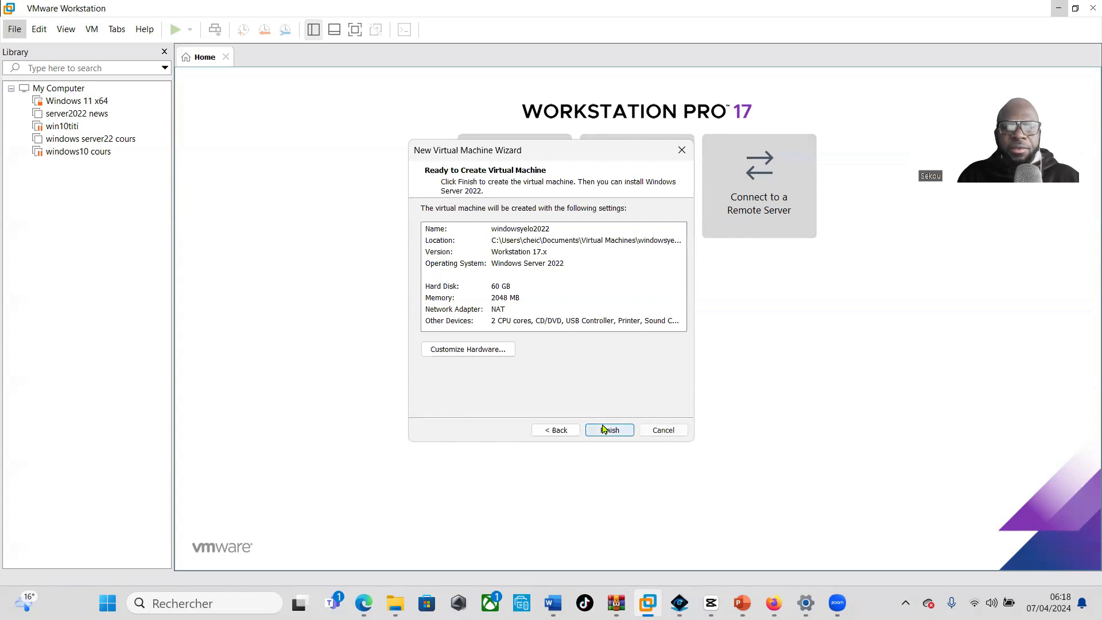
click(604, 429)
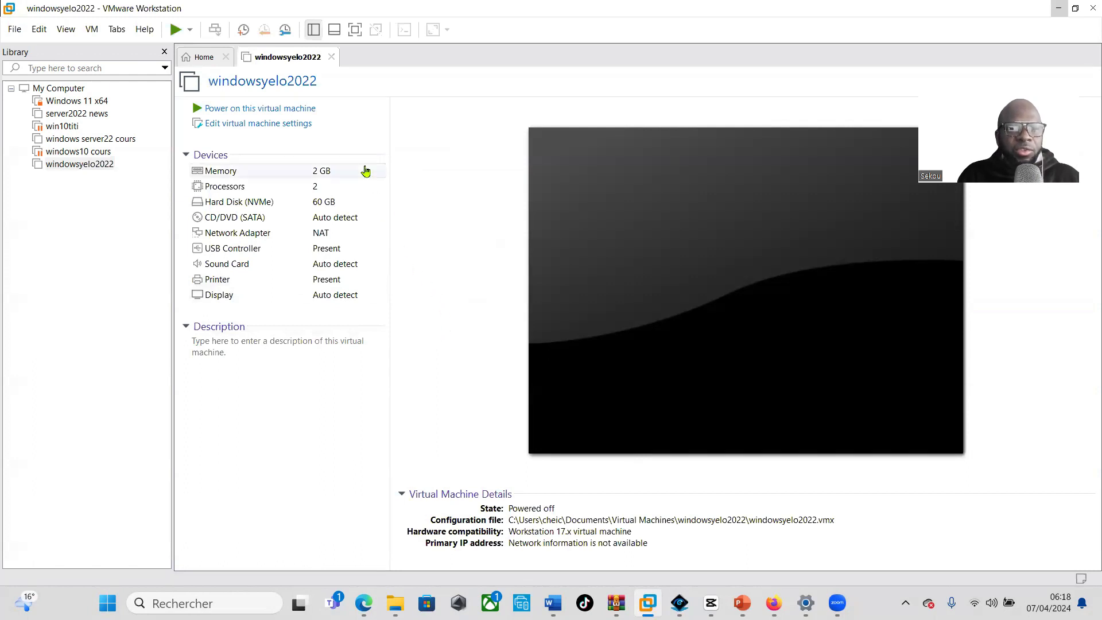
In the virtual machine's settings, switch the CD/DVD (SATA) drive to an ISO image file and browse for the image
click(237, 128)
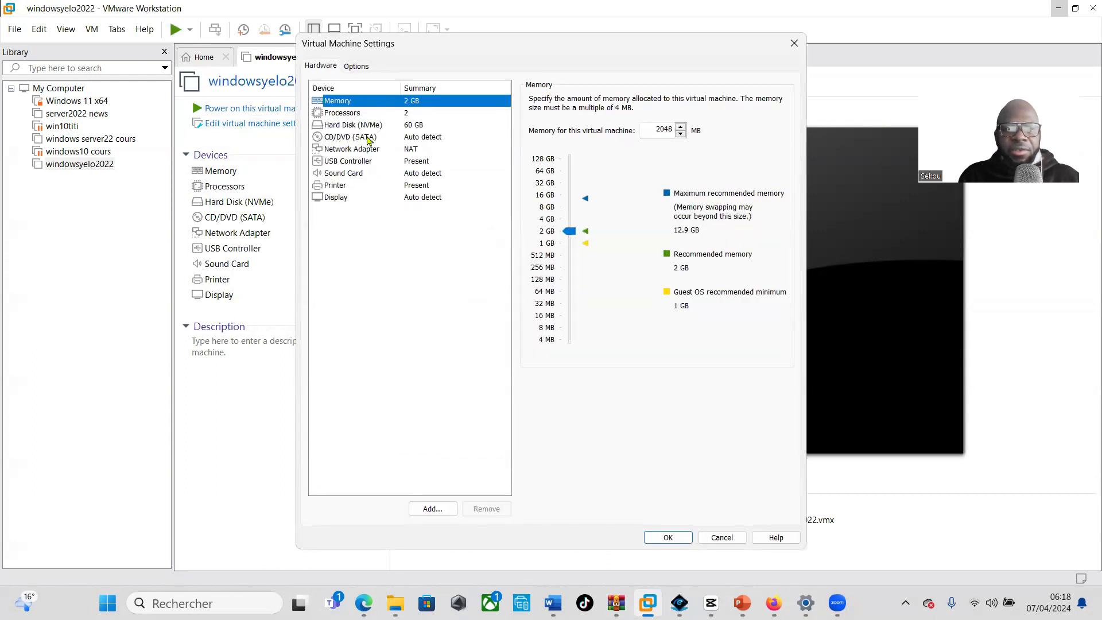
click(371, 138)
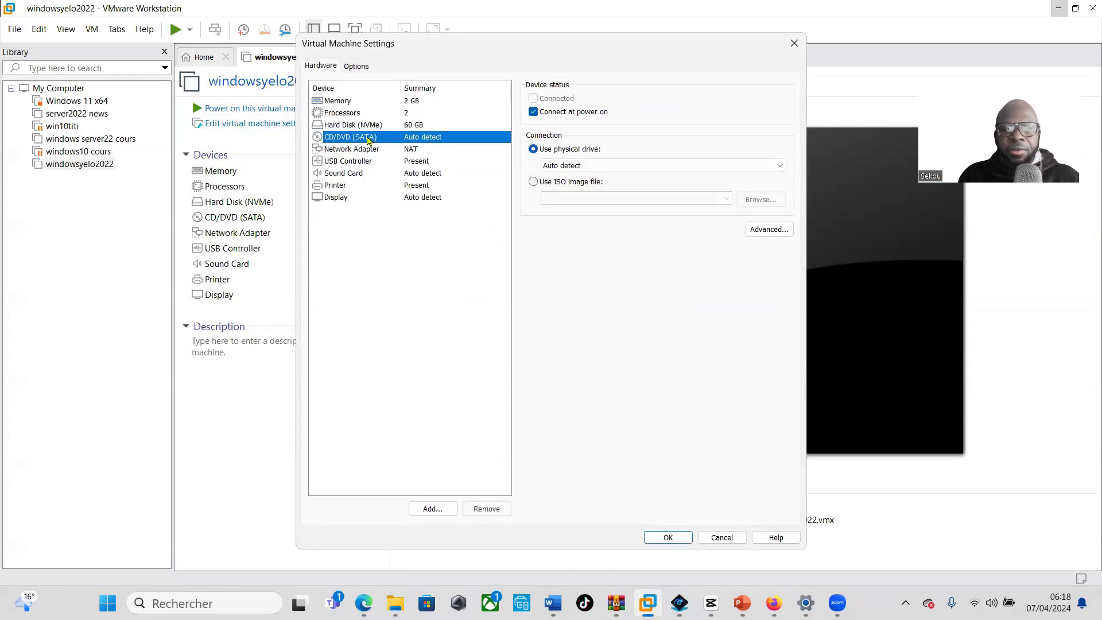
click(533, 182)
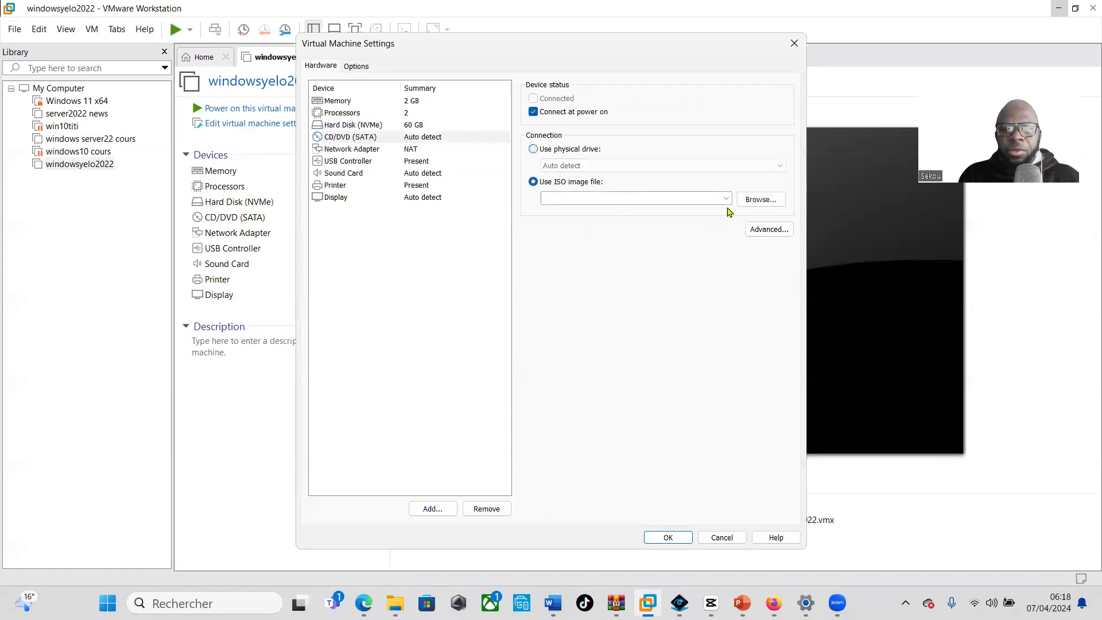
click(759, 199)
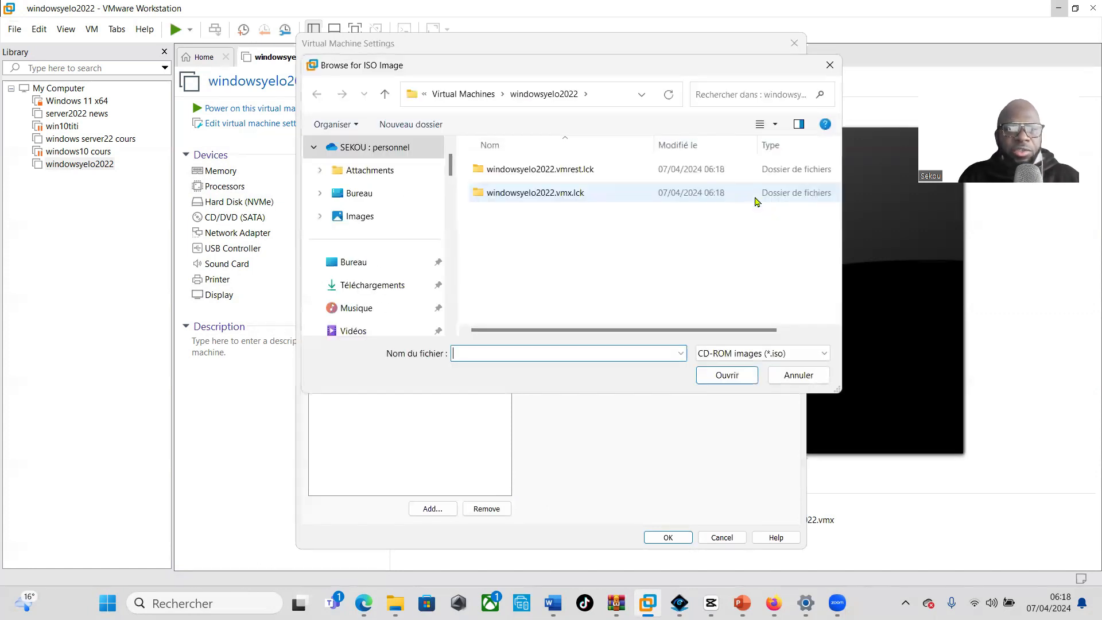
Search the Bureau folder for "iso", attach the SERVER_EVAL_x64FRE_fr-fr image, and save the virtual machine settings
click(718, 93)
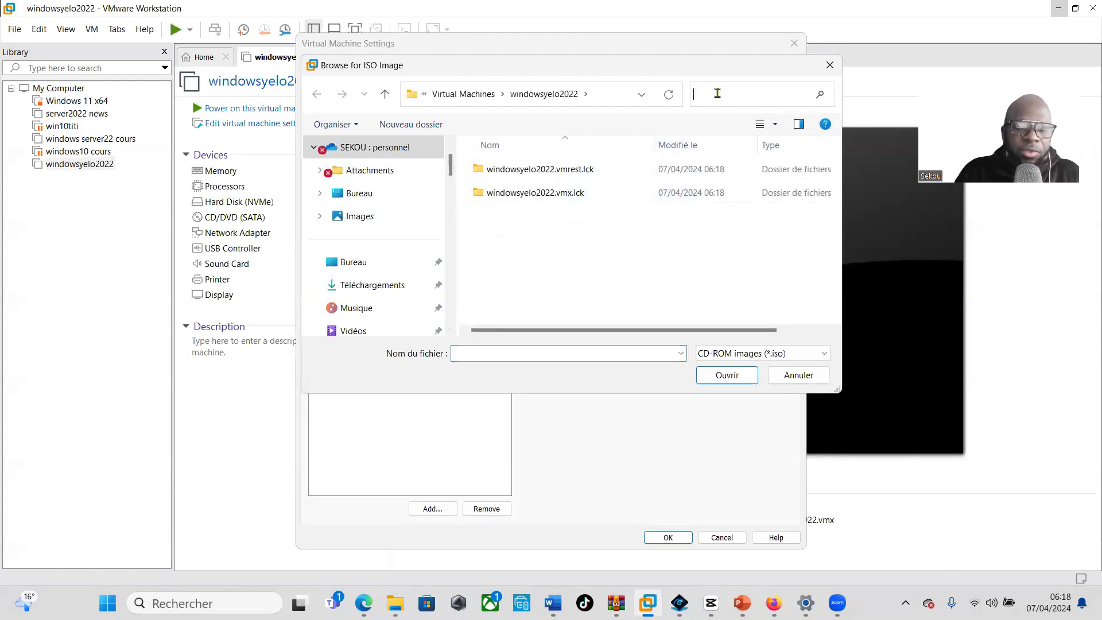
text(iso)
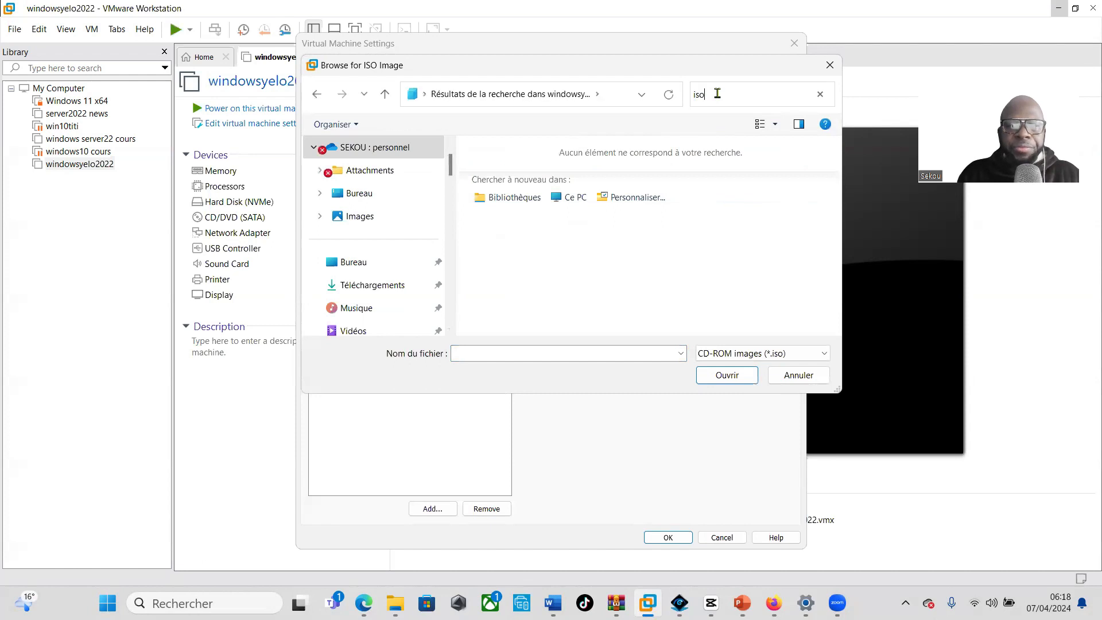
click(359, 259)
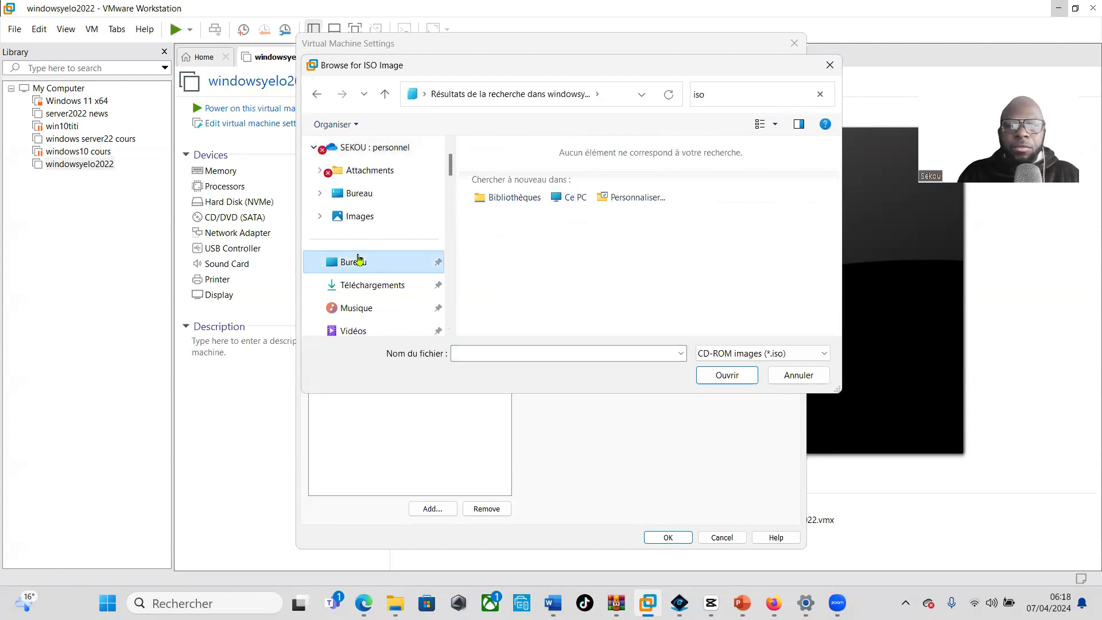
click(725, 93)
text(iso)
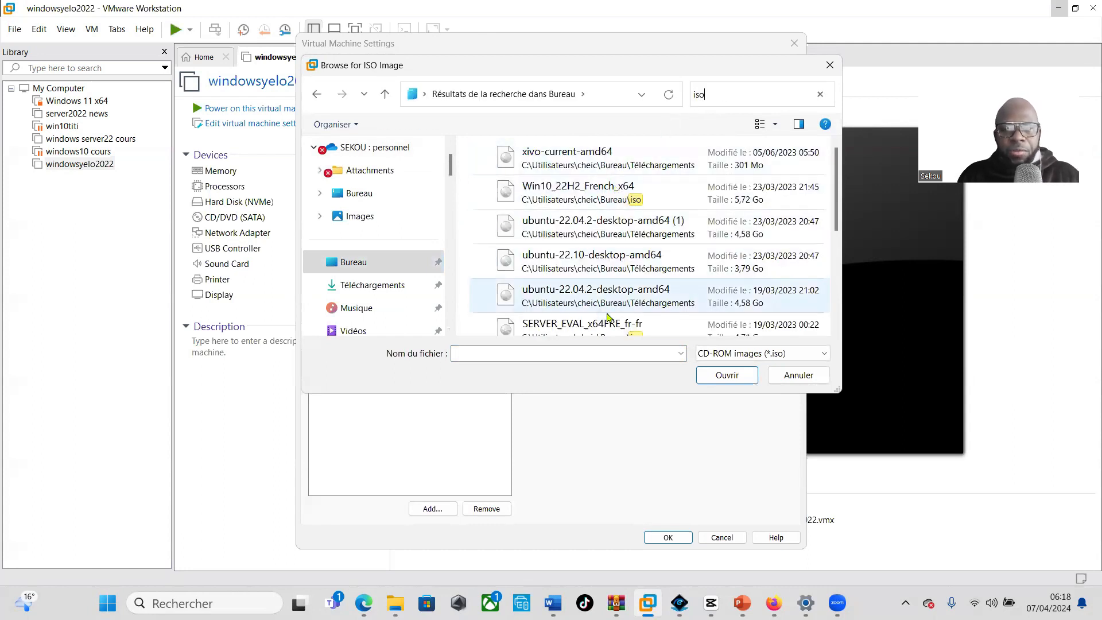
double_click(579, 329)
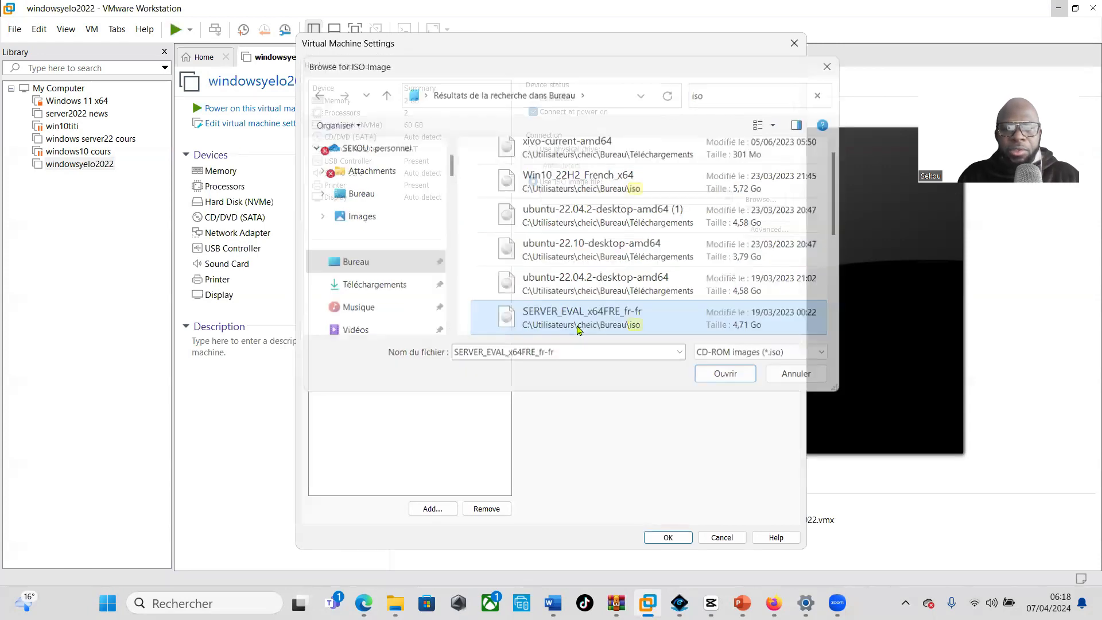
click(668, 539)
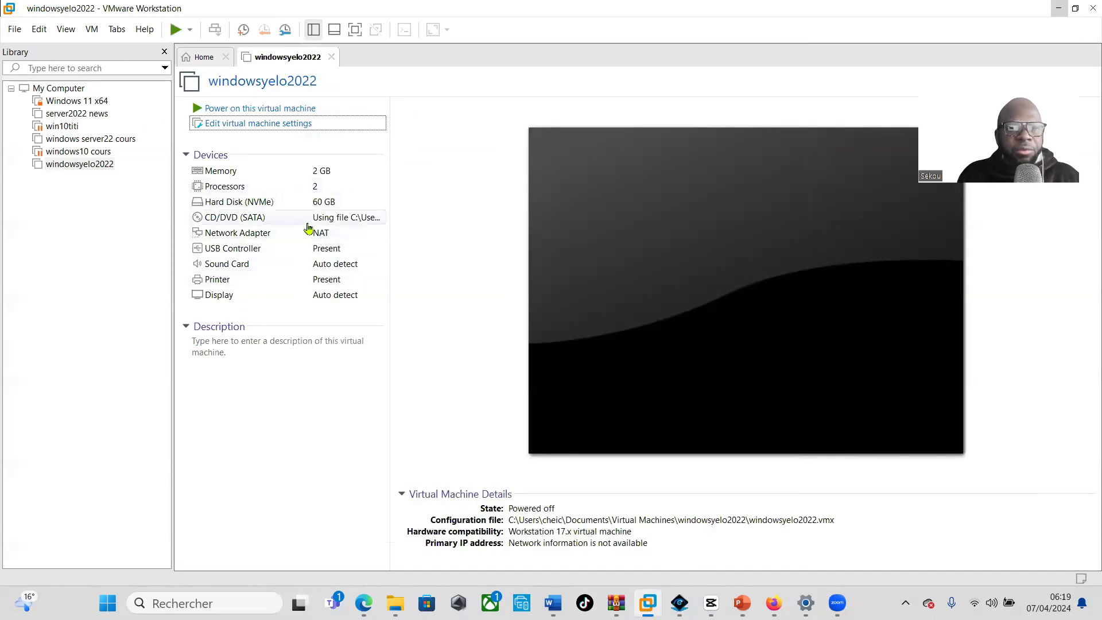
Power on the virtual machine, boot the installer, accept the Français (France) language and keyboard settings, and launch the installation
click(176, 35)
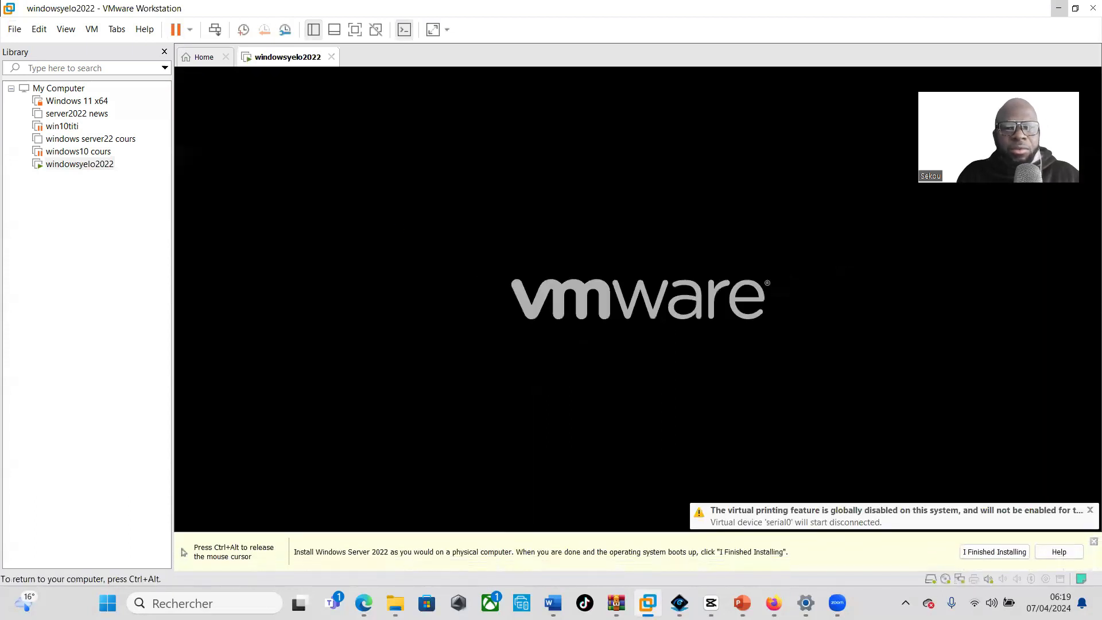
key(Return)
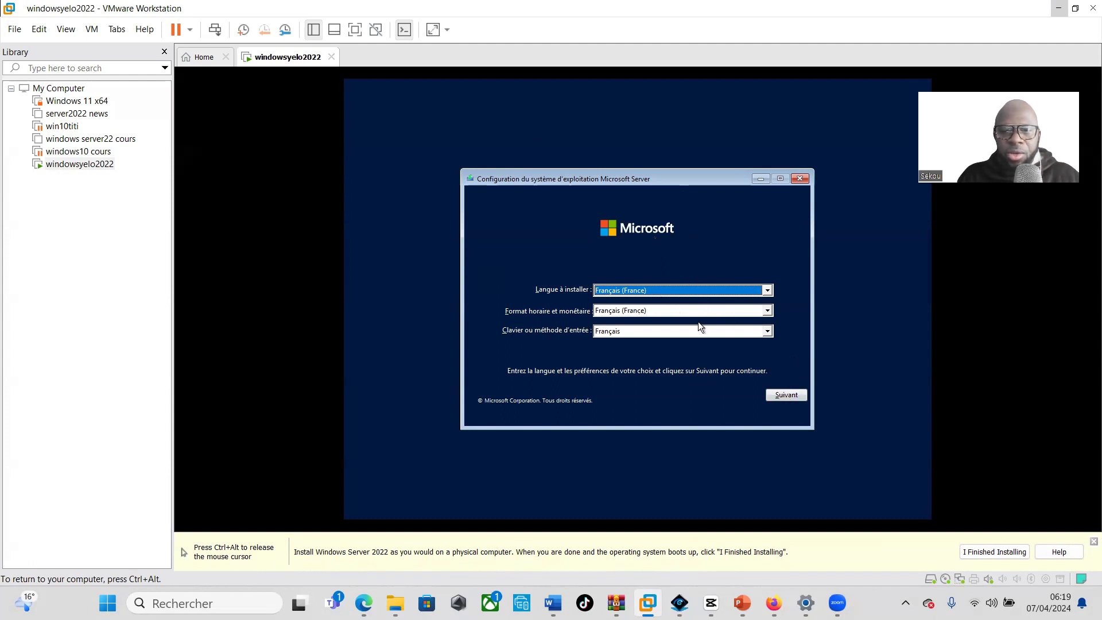
click(783, 396)
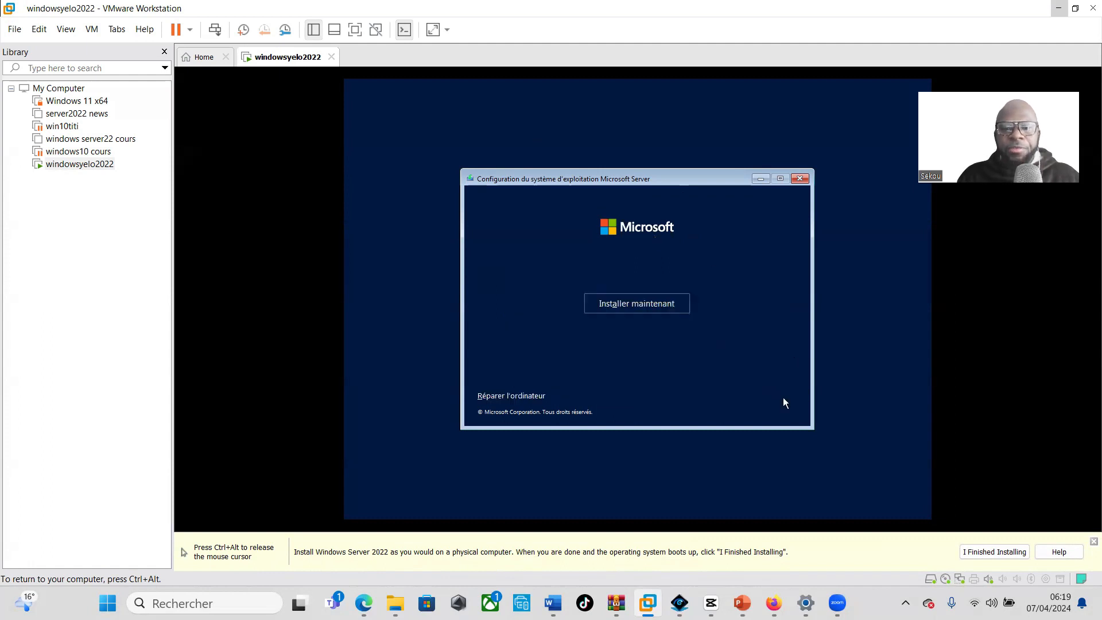
click(653, 297)
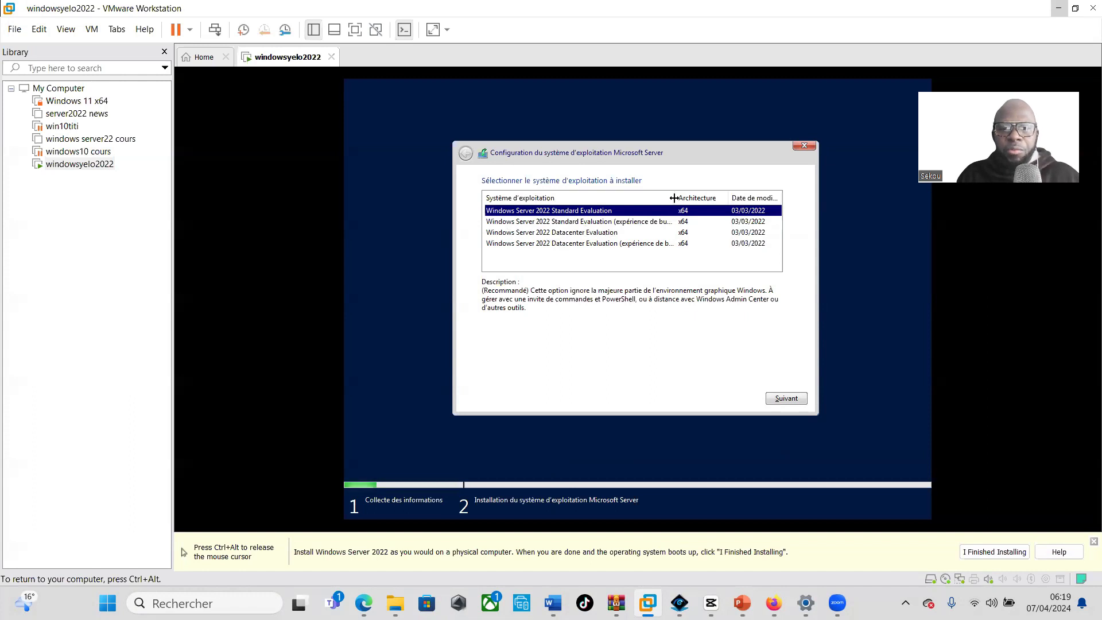
Widen the operating system column, select Windows Server 2022 Standard Evaluation (expérience de bureau), and continue to the licence terms
drag(674, 197, 708, 197)
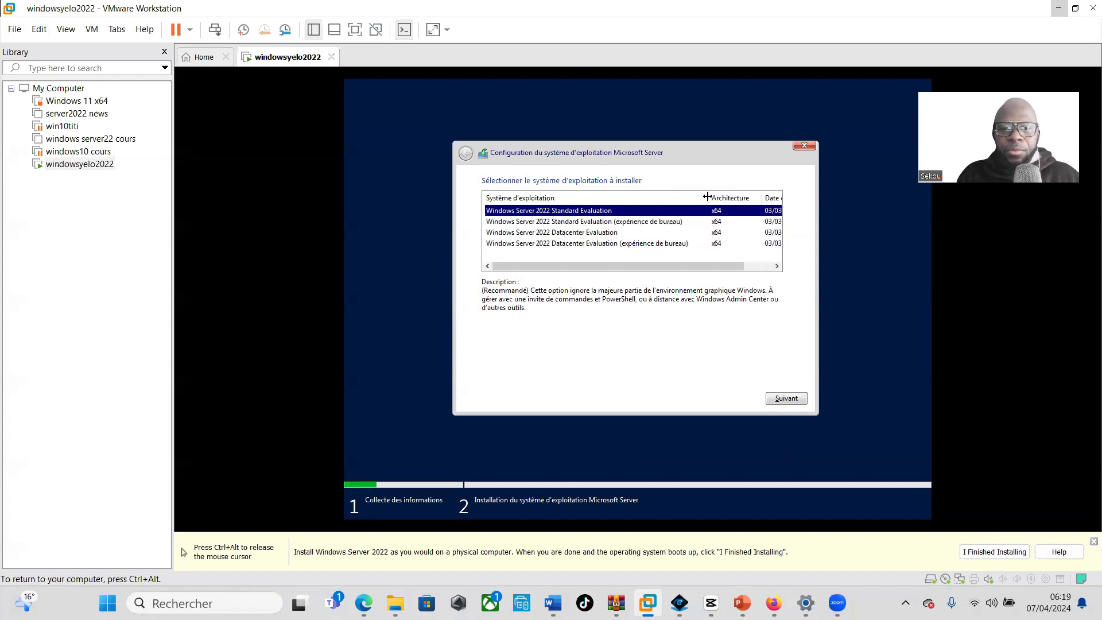
click(638, 226)
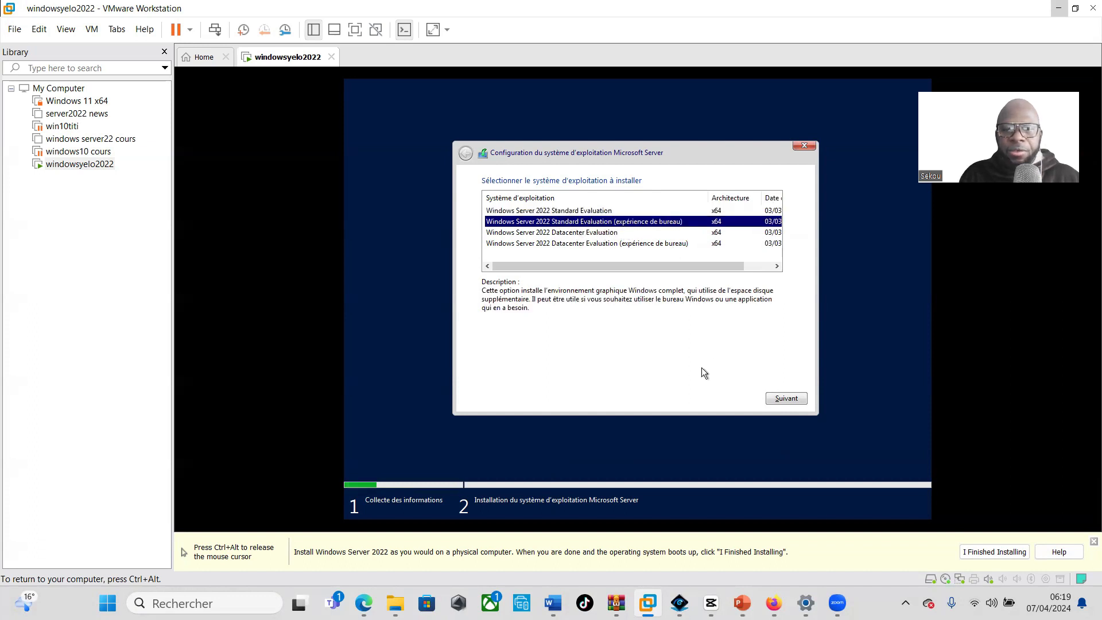
click(789, 399)
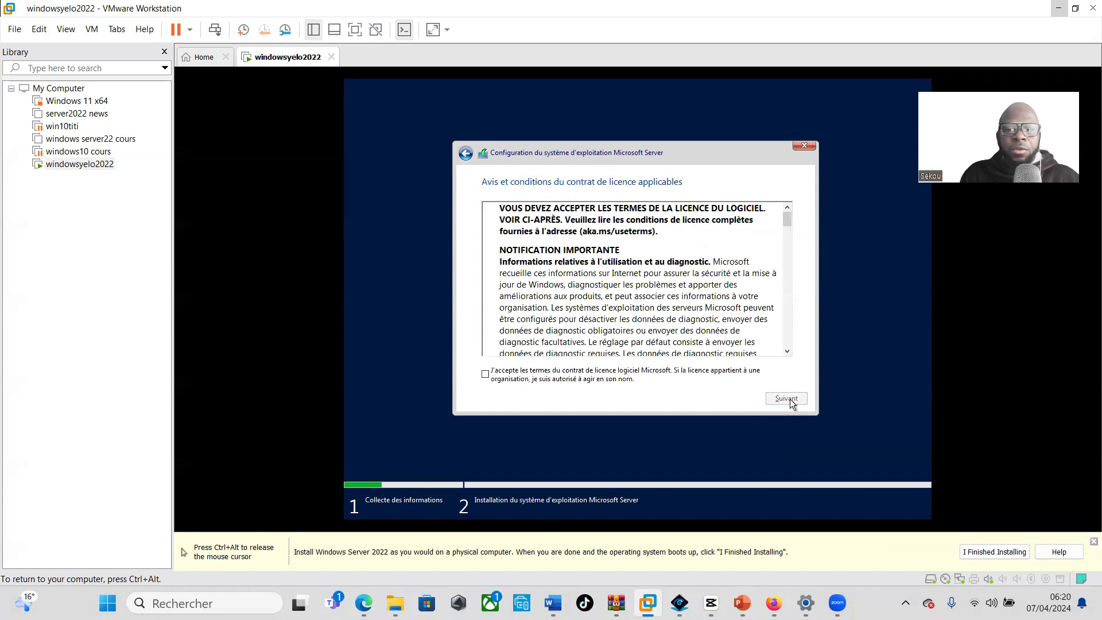
Accept the licence terms, choose the Personnalisé installation type, and install the system on Lecteur 0's unallocated space
click(486, 375)
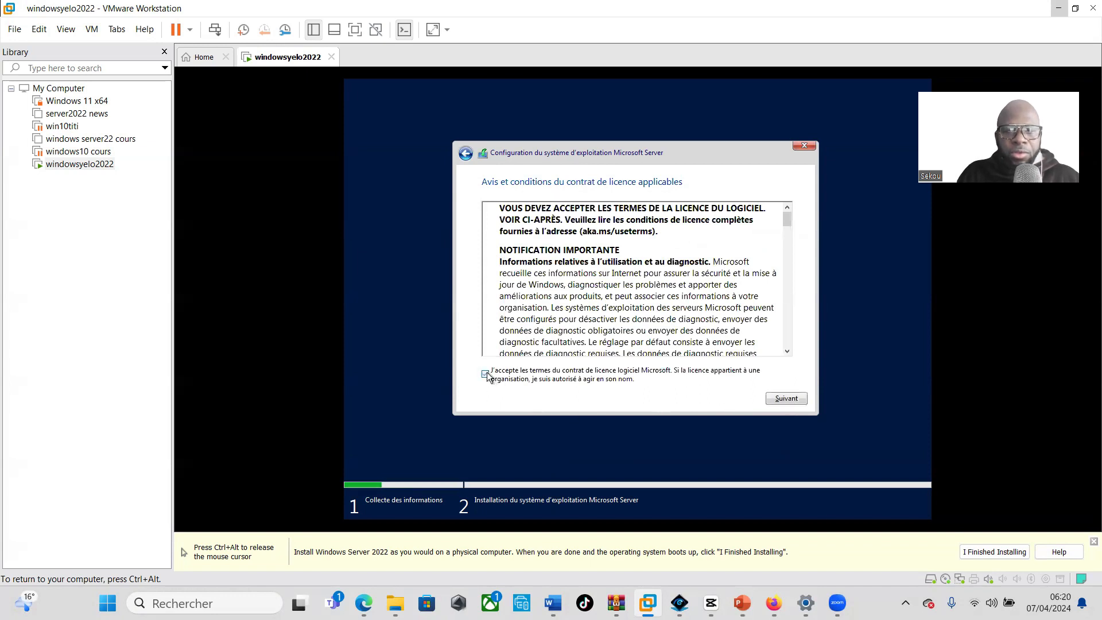
click(791, 400)
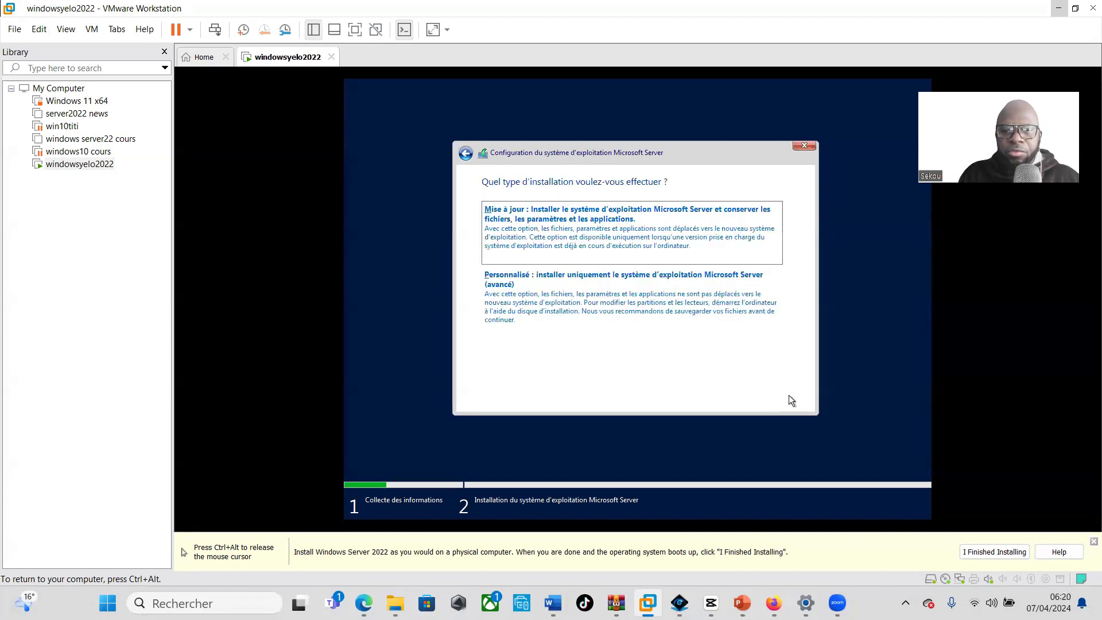
click(598, 303)
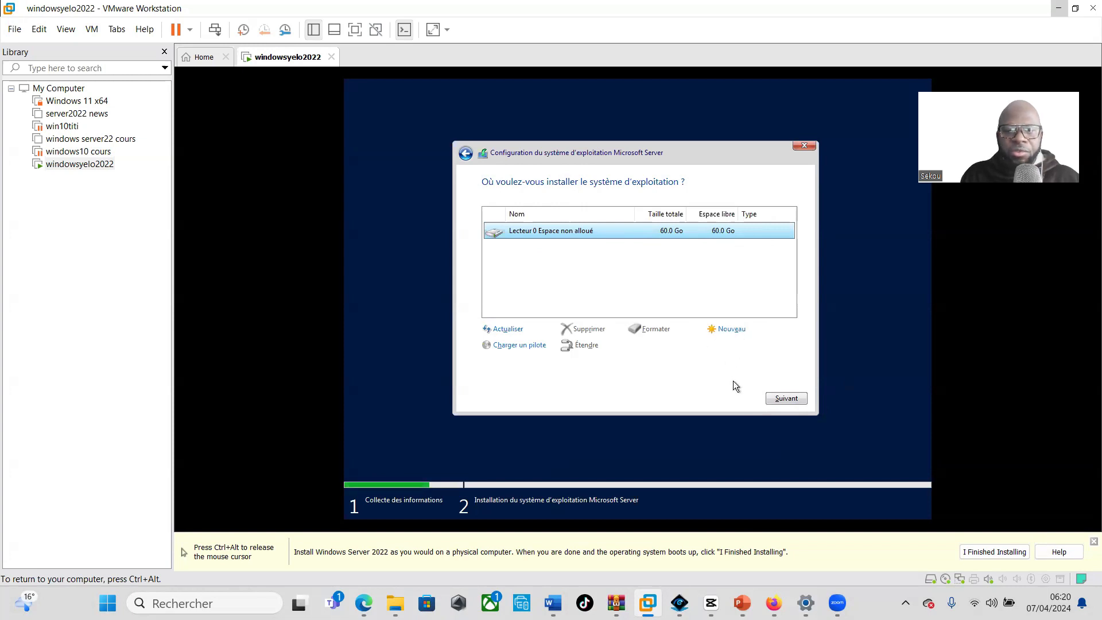
click(779, 400)
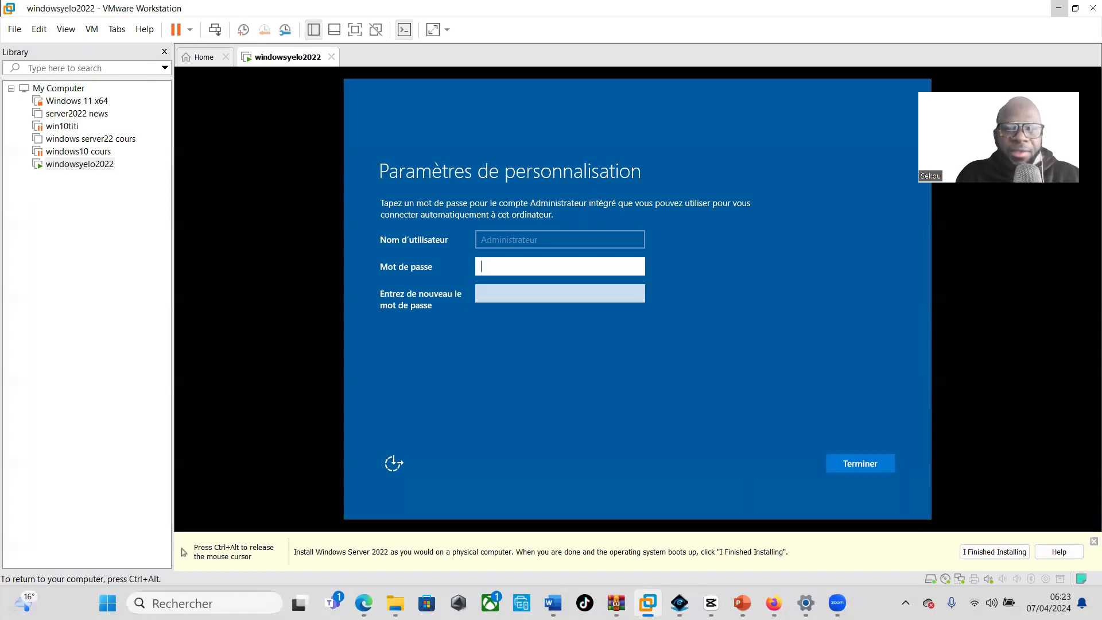
Enter and confirm a password for the built-in Administrateur account, and finish the personalisation settings
text(P)
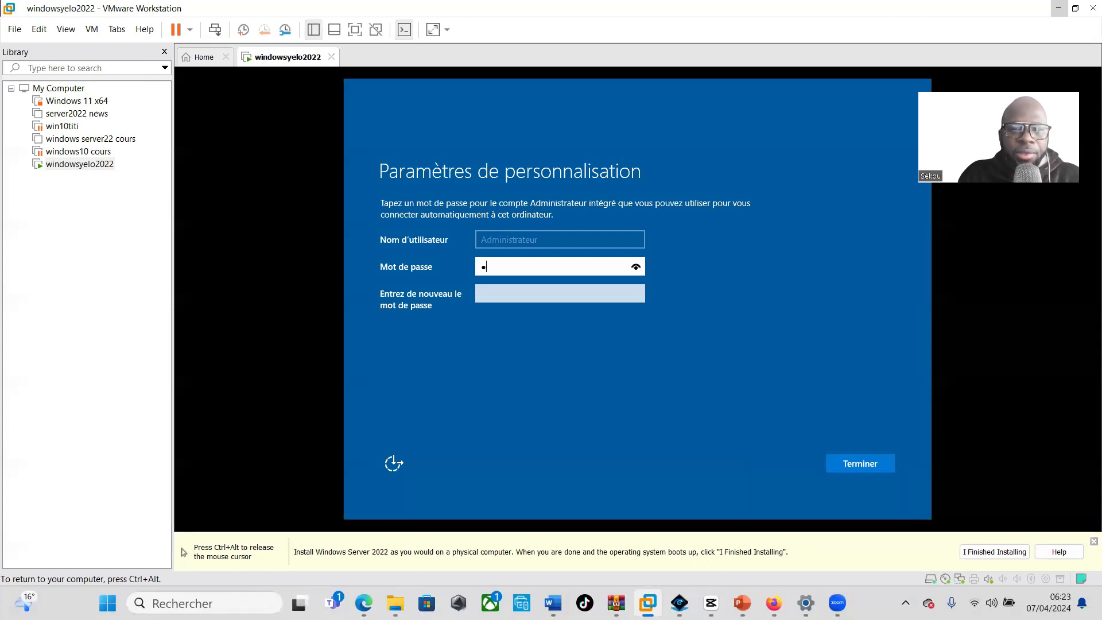
text(•••••)
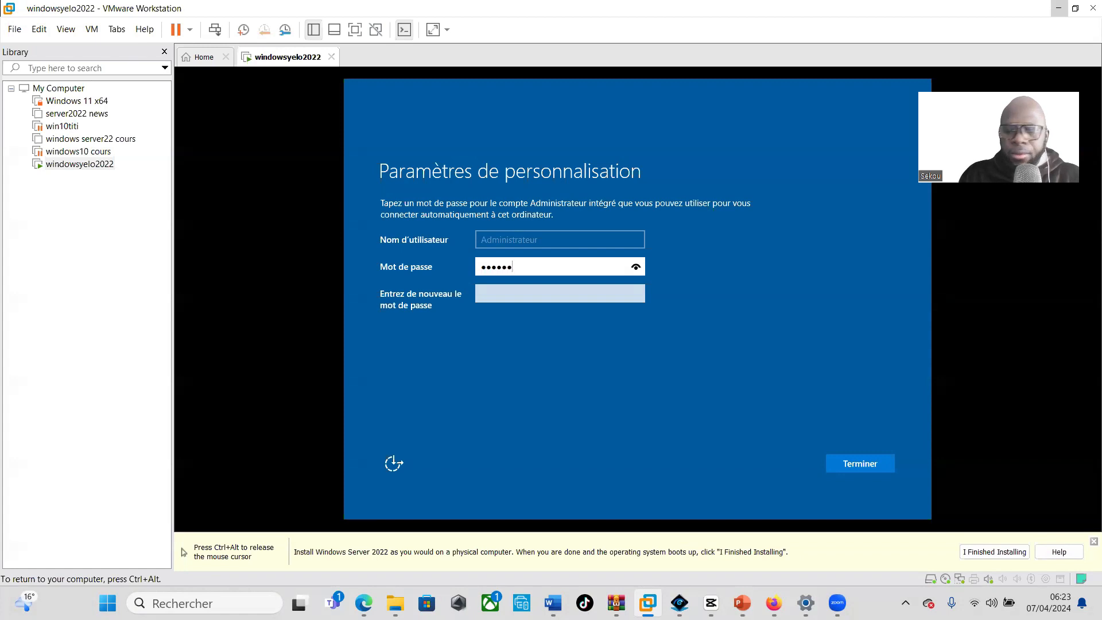
click(482, 293)
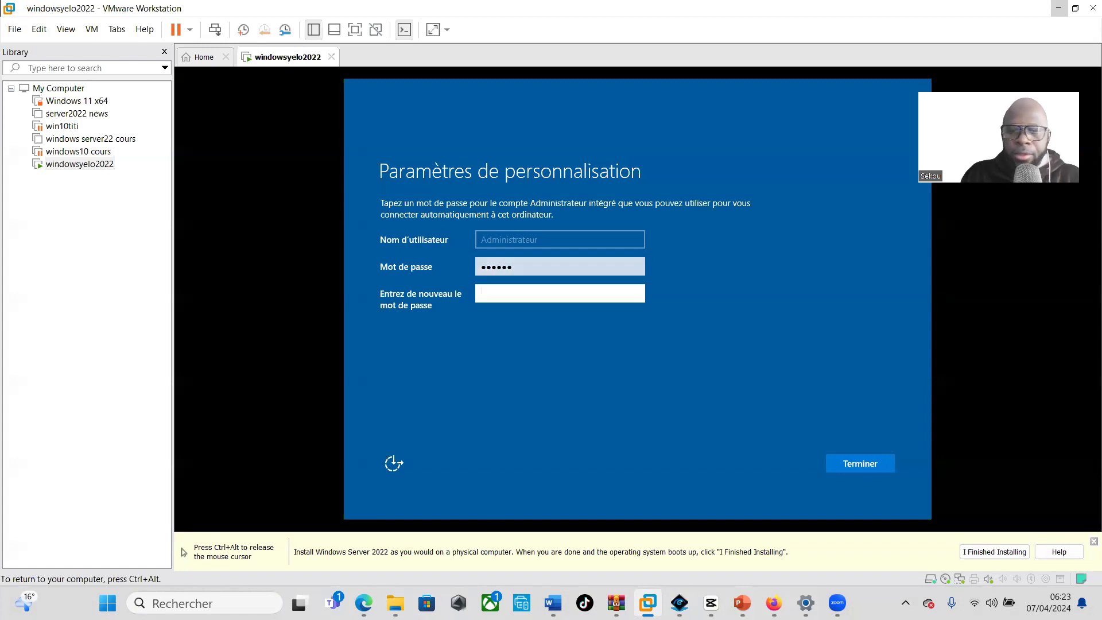
click(593, 259)
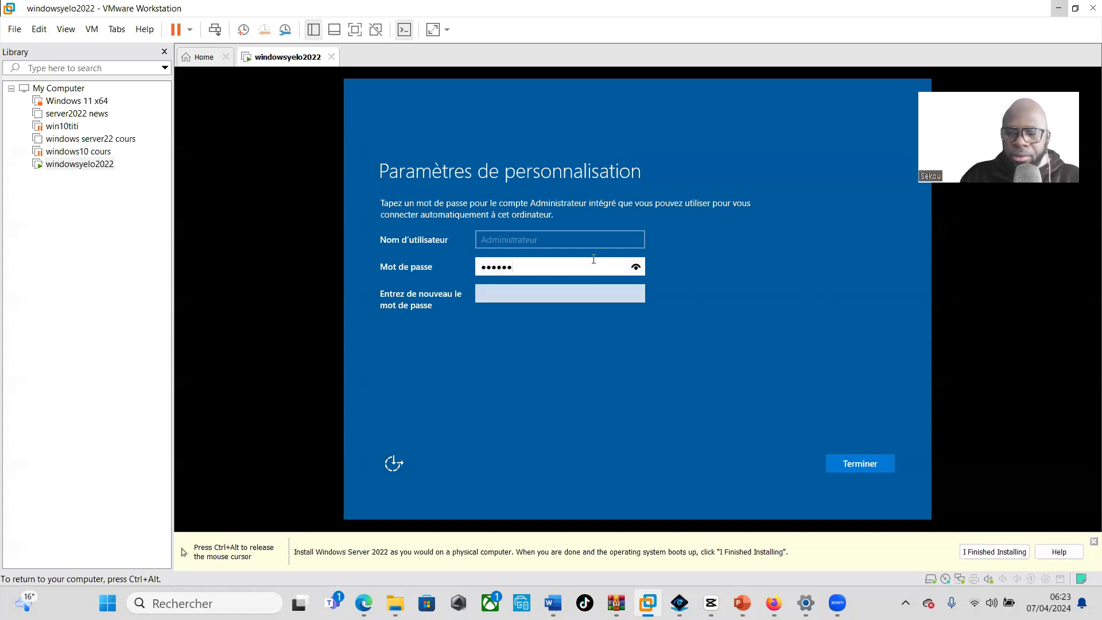
text(••••)
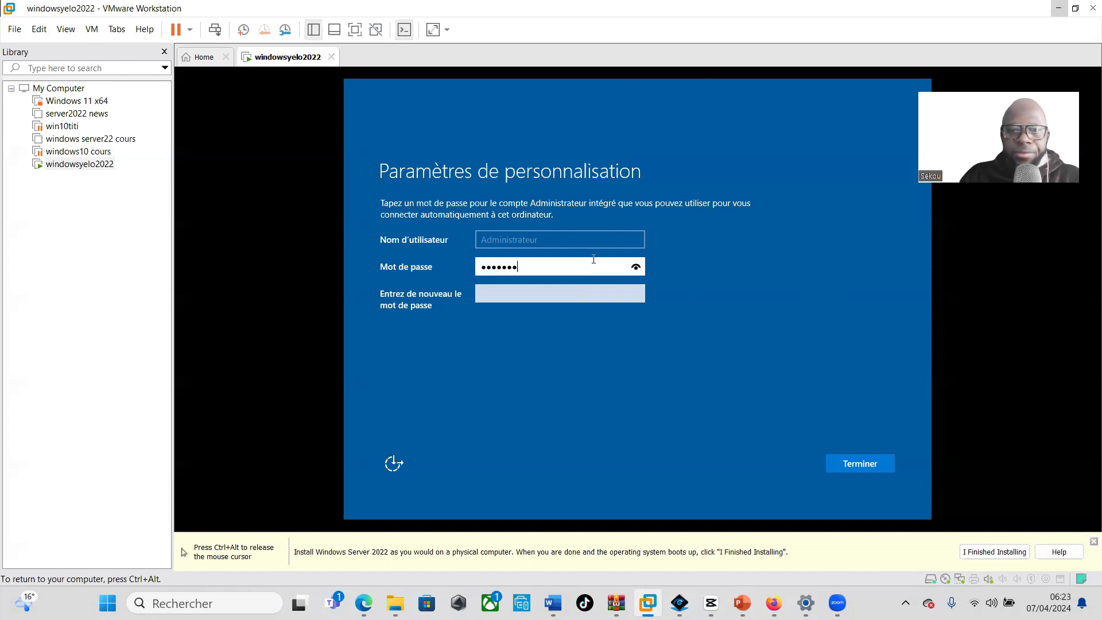
key(Tab)
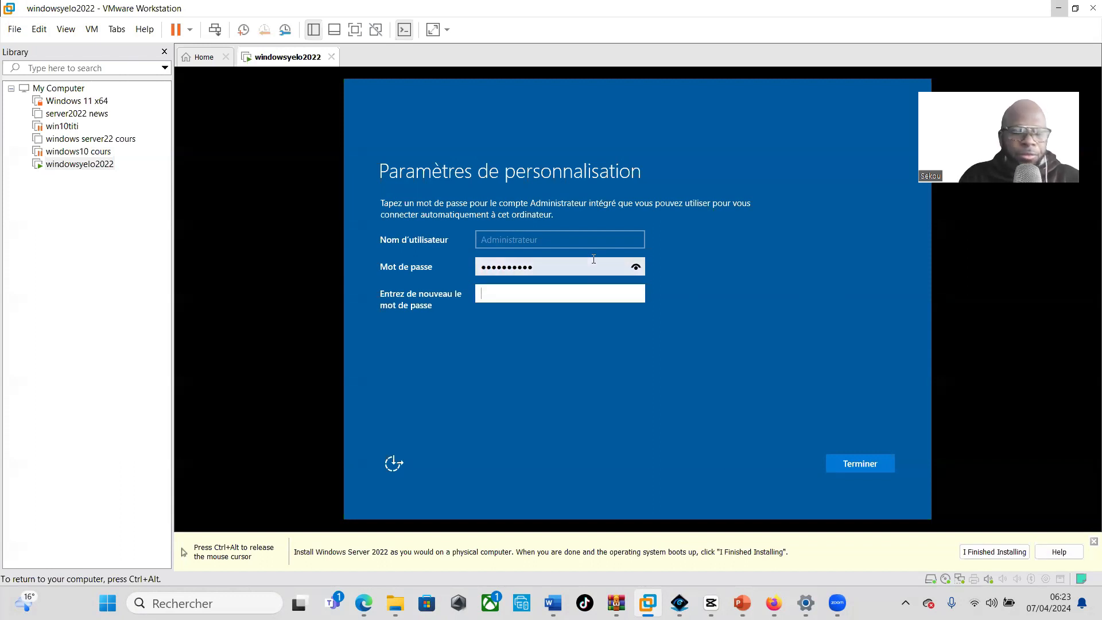
text(•••••)
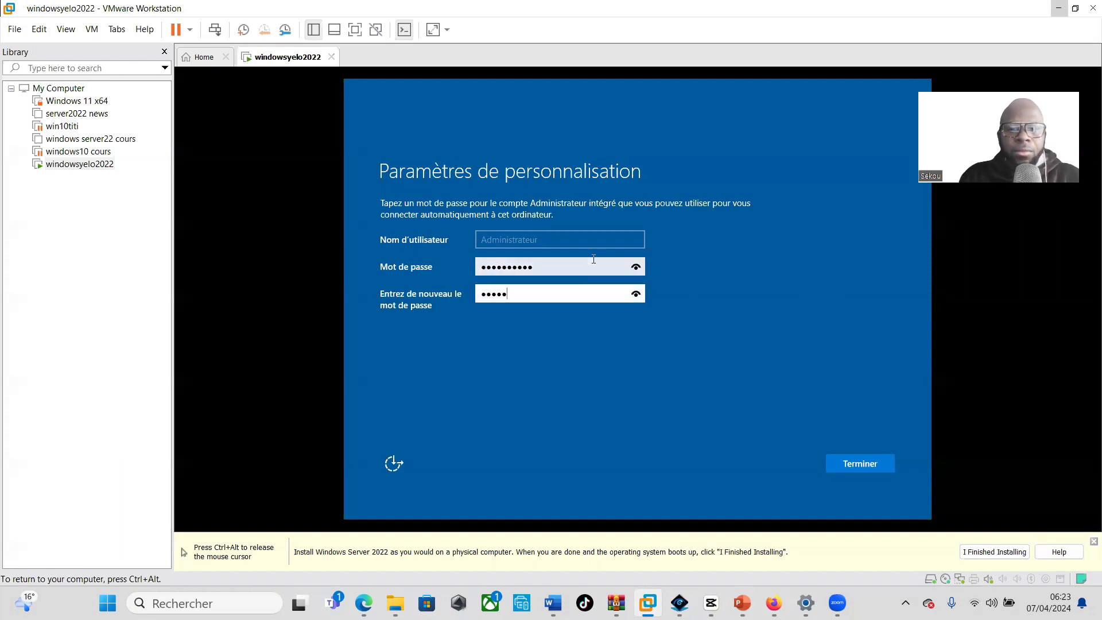
text(•••••)
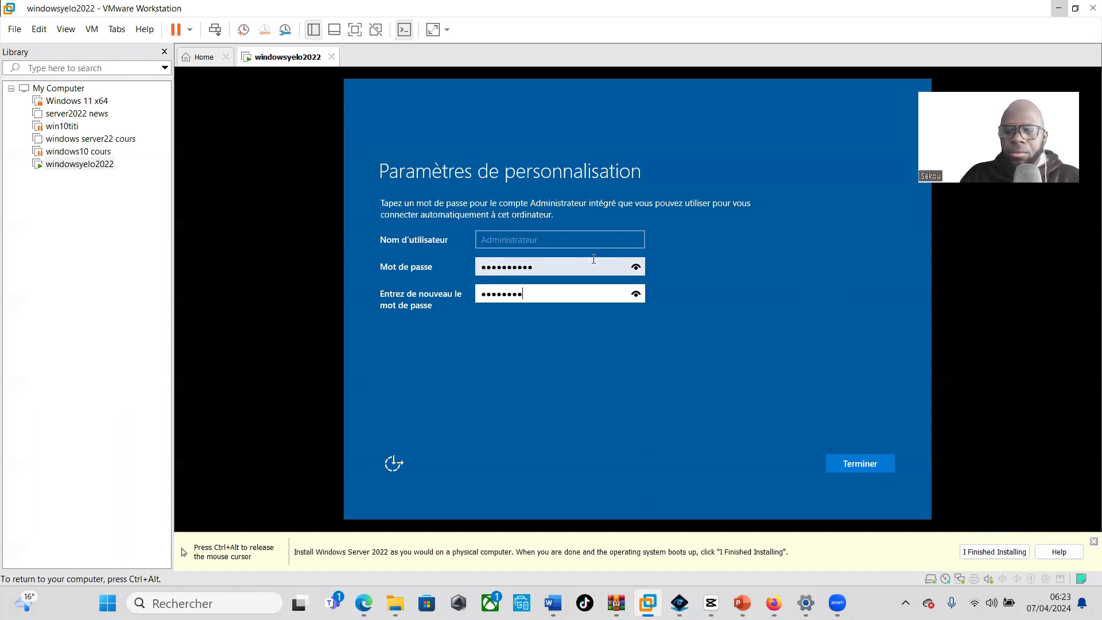
click(848, 465)
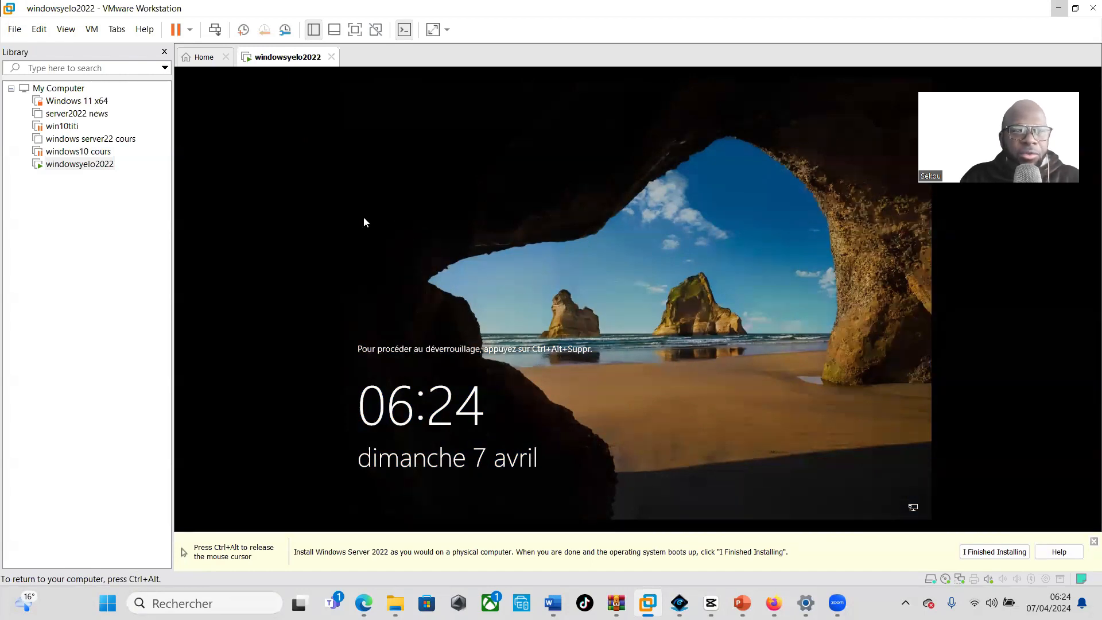
Unlock the virtual machine, sign in with the Administrateur password, and allow other devices on the network to detect this PC
key(ctrl+alt)
click(215, 29)
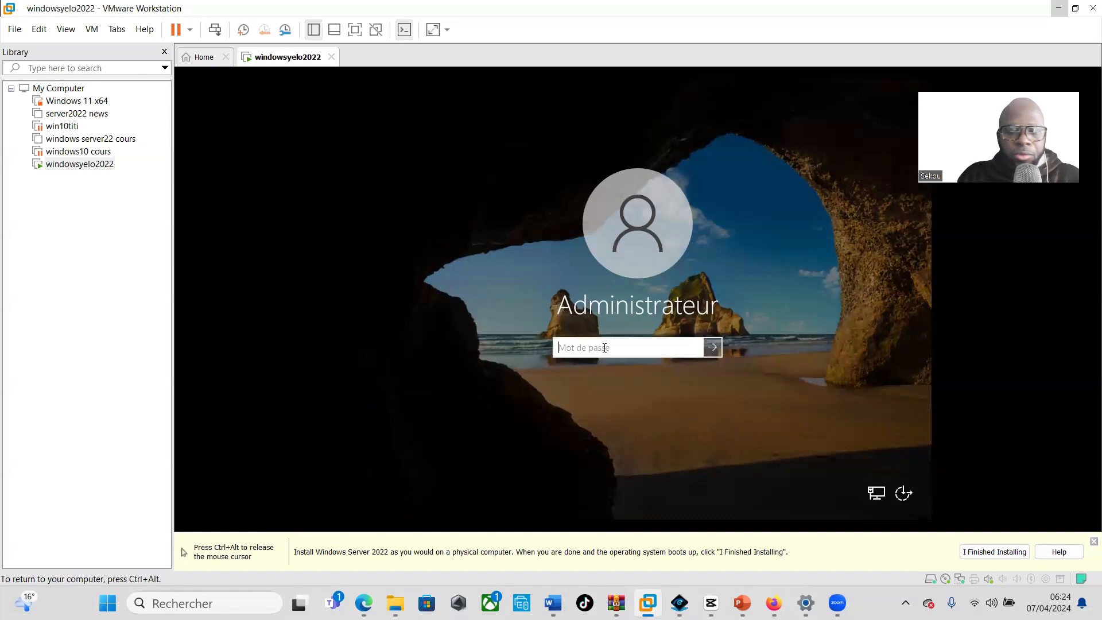
text(*********)
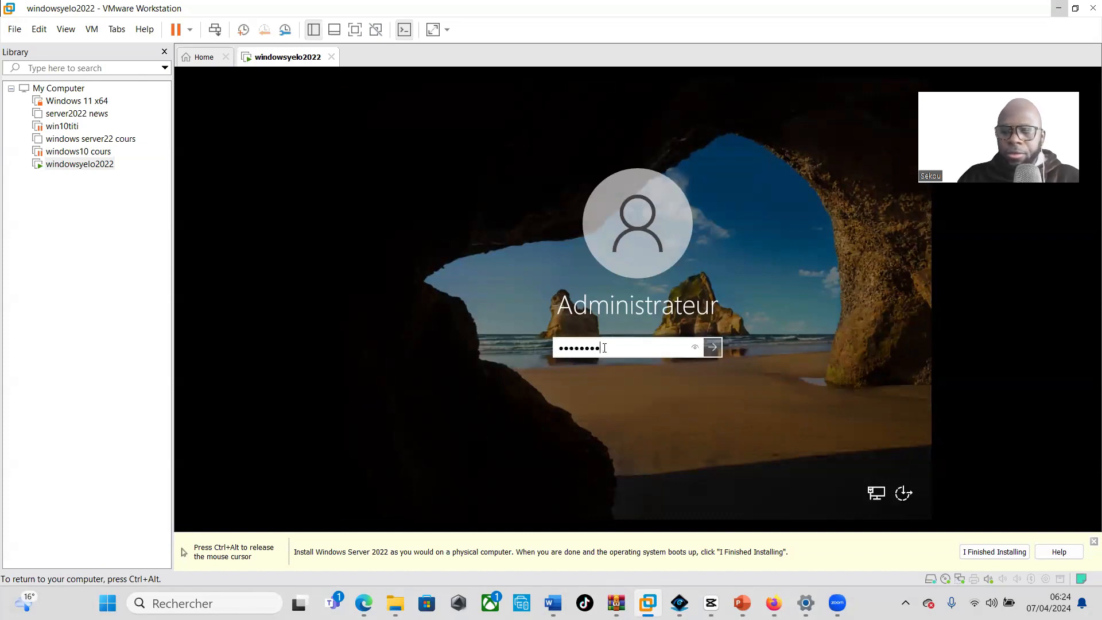
text(**)
key(Return)
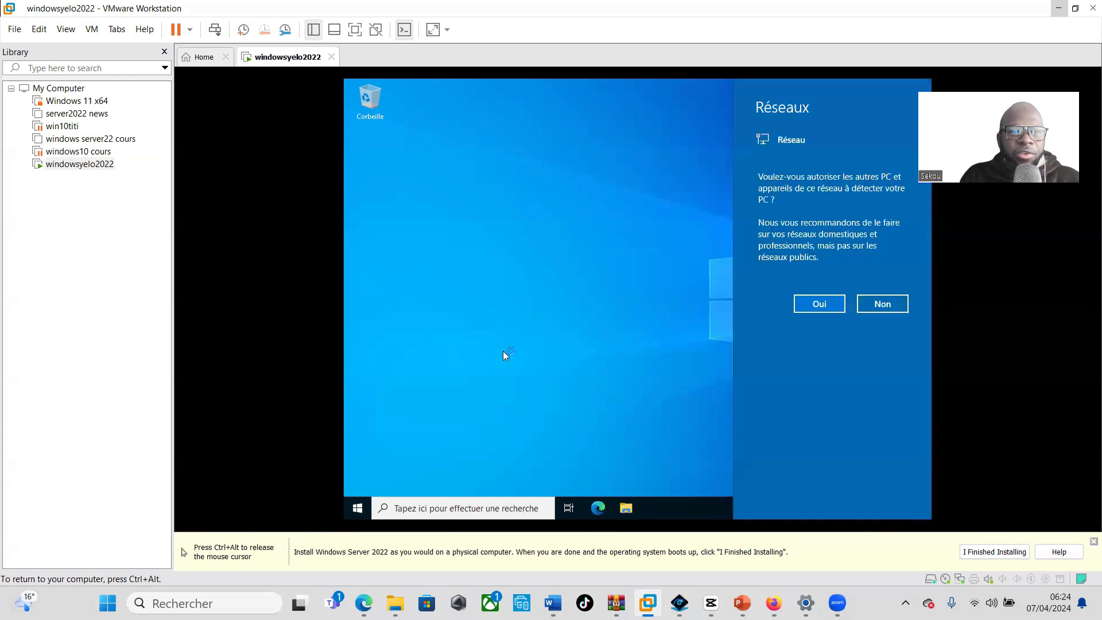
click(838, 304)
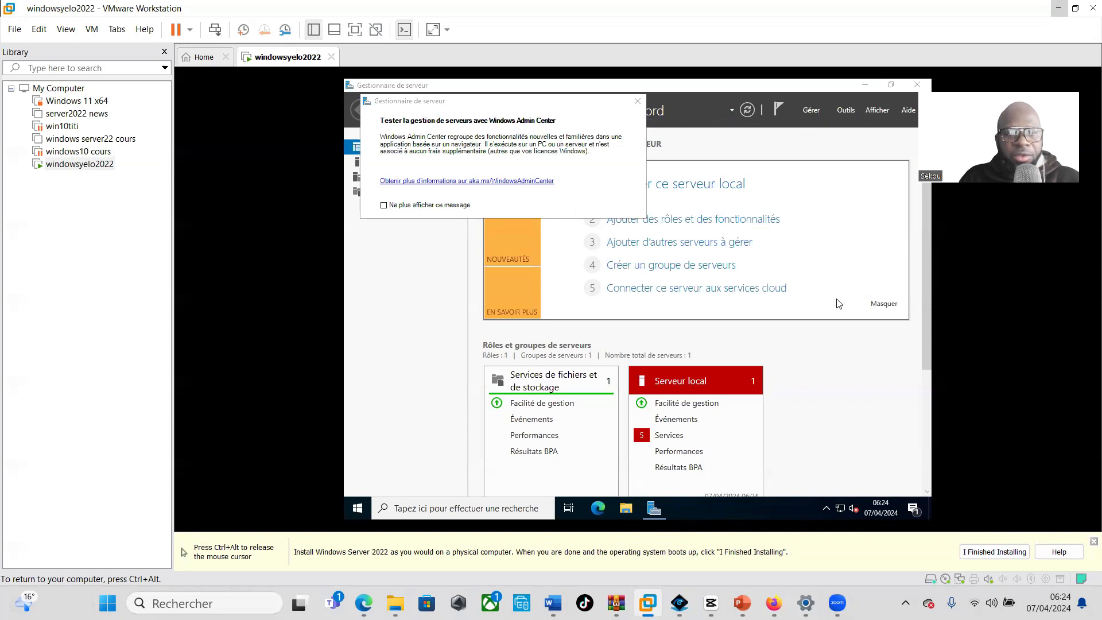
Release the cursor from the virtual machine and start the VMware Tools installation for the guest
key(ctrl+alt)
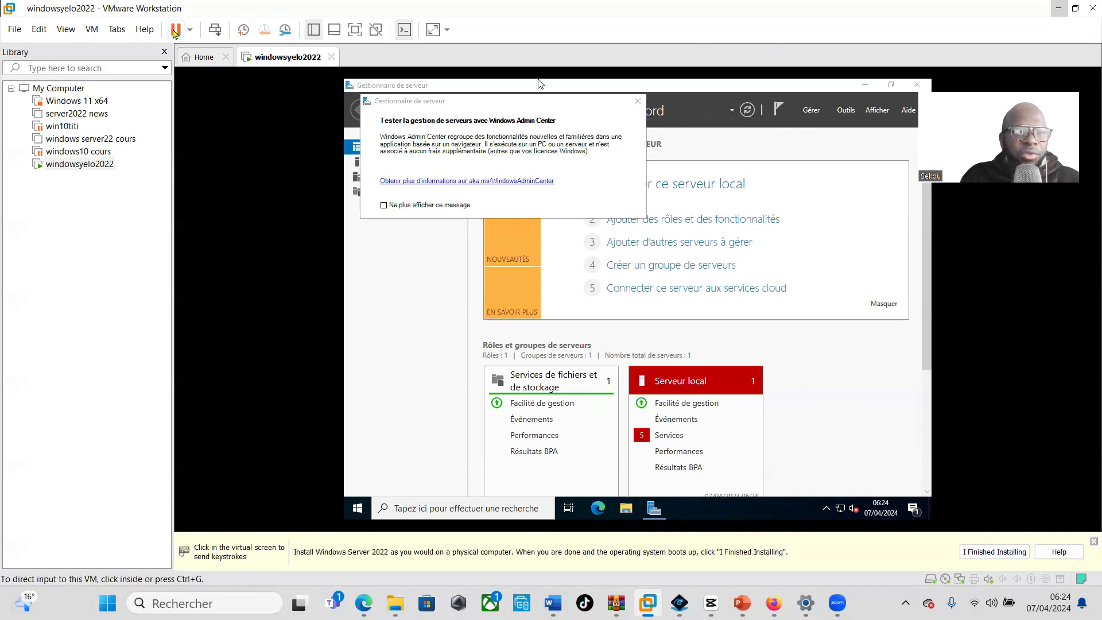
click(92, 30)
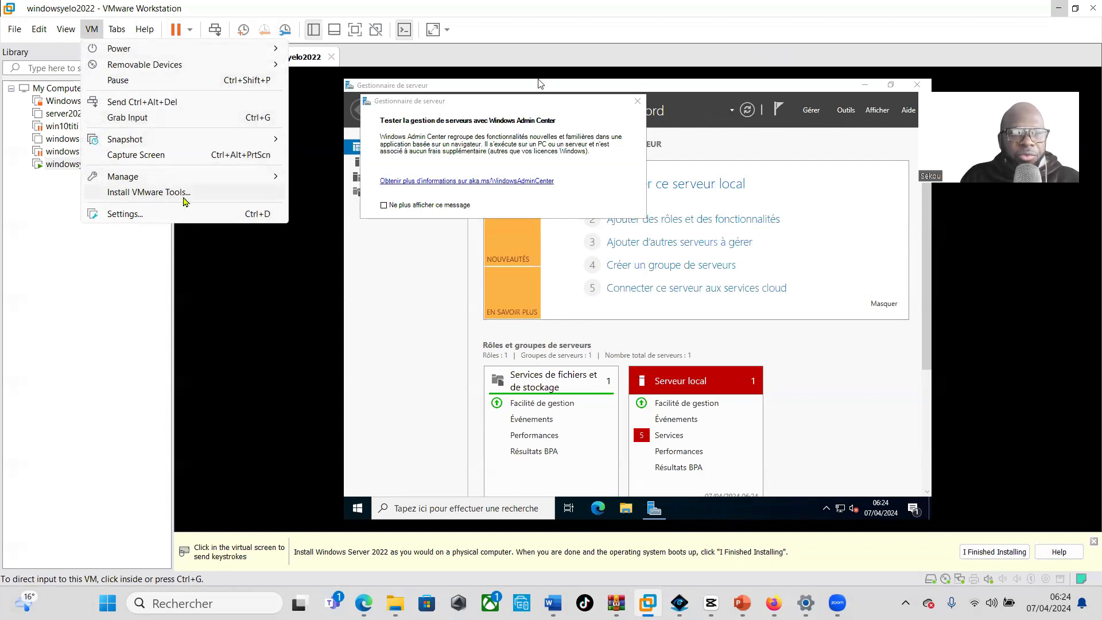
click(172, 192)
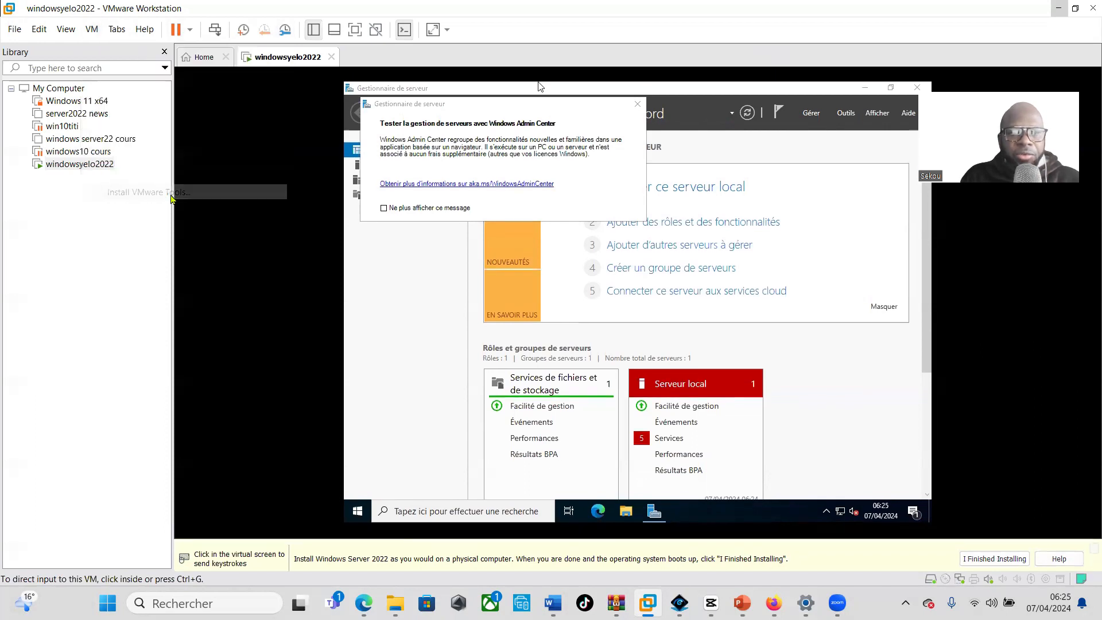
click(302, 233)
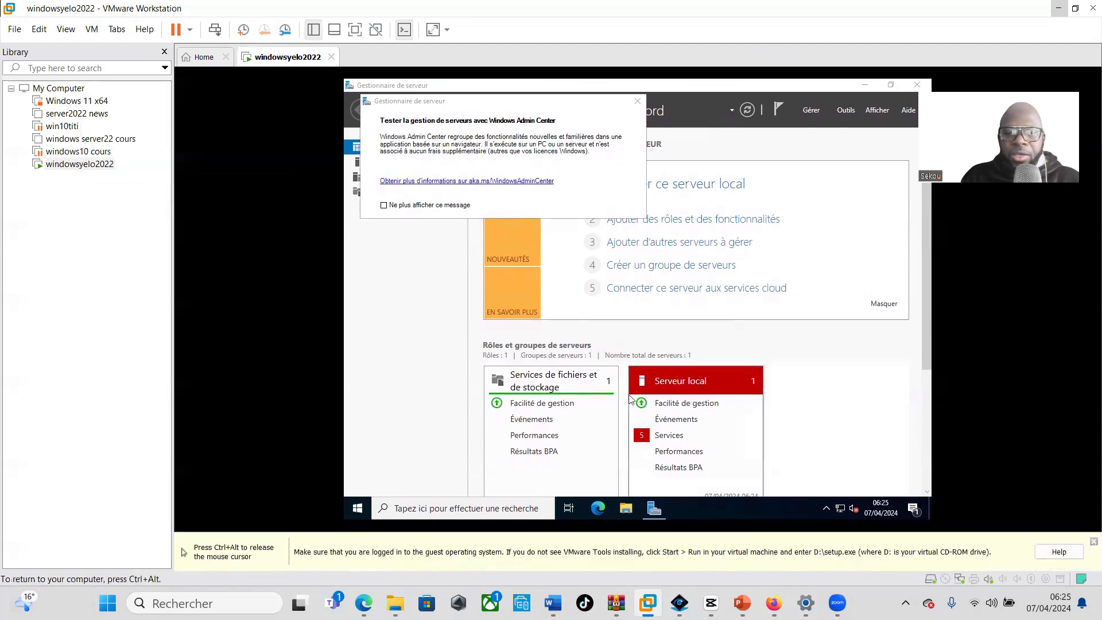
Browse to Ce PC in the guest's file explorer and launch VMware Tools setup from the DVD drive (D:)
click(626, 509)
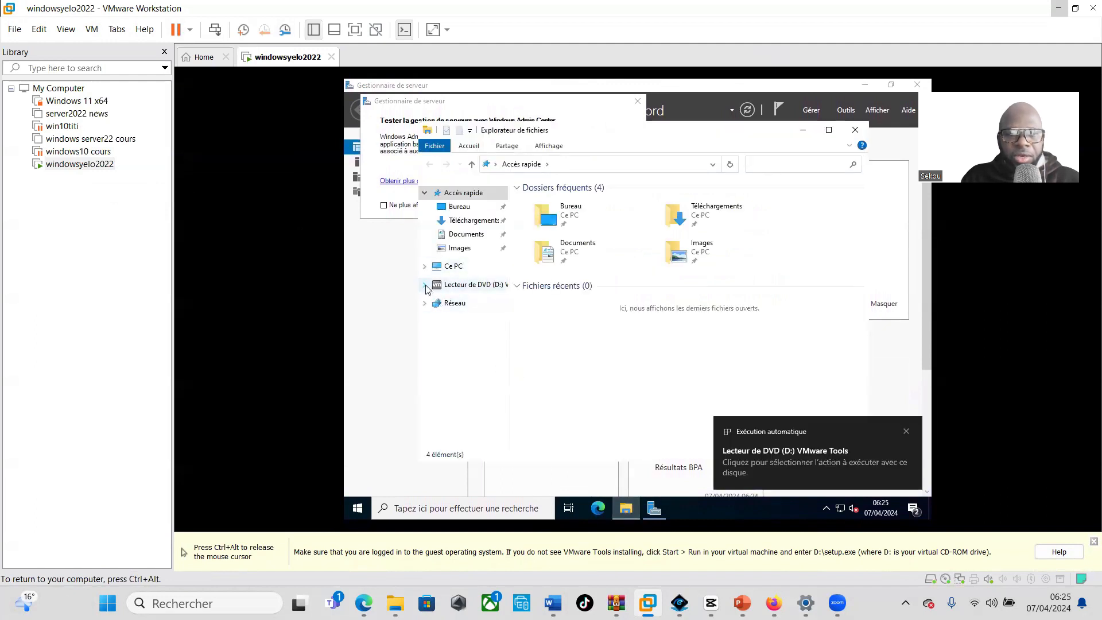
click(426, 287)
click(449, 270)
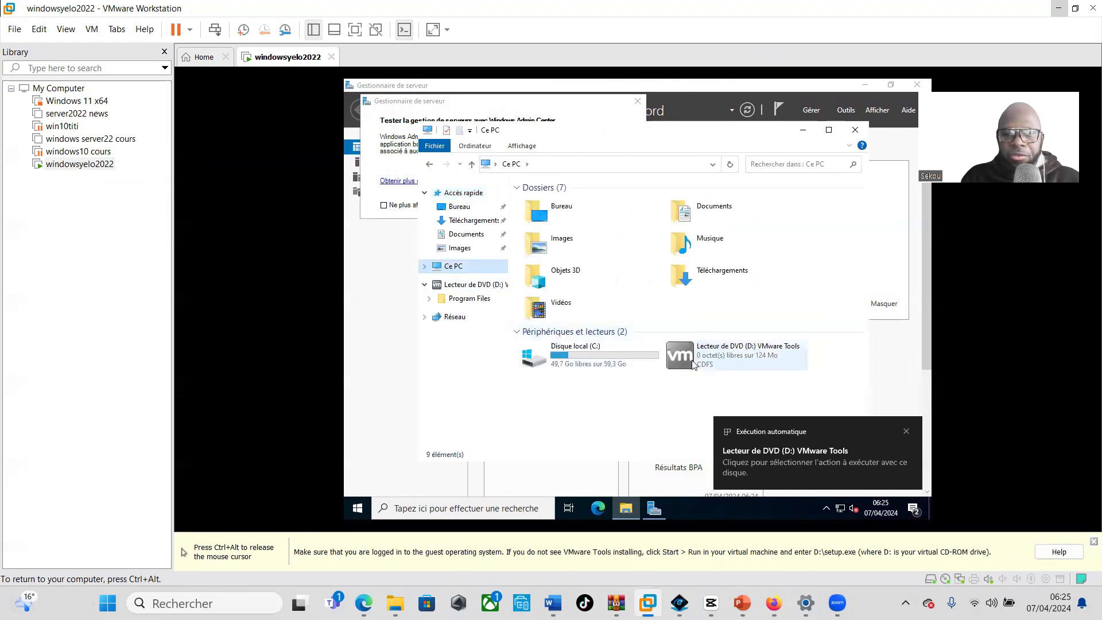
double_click(698, 361)
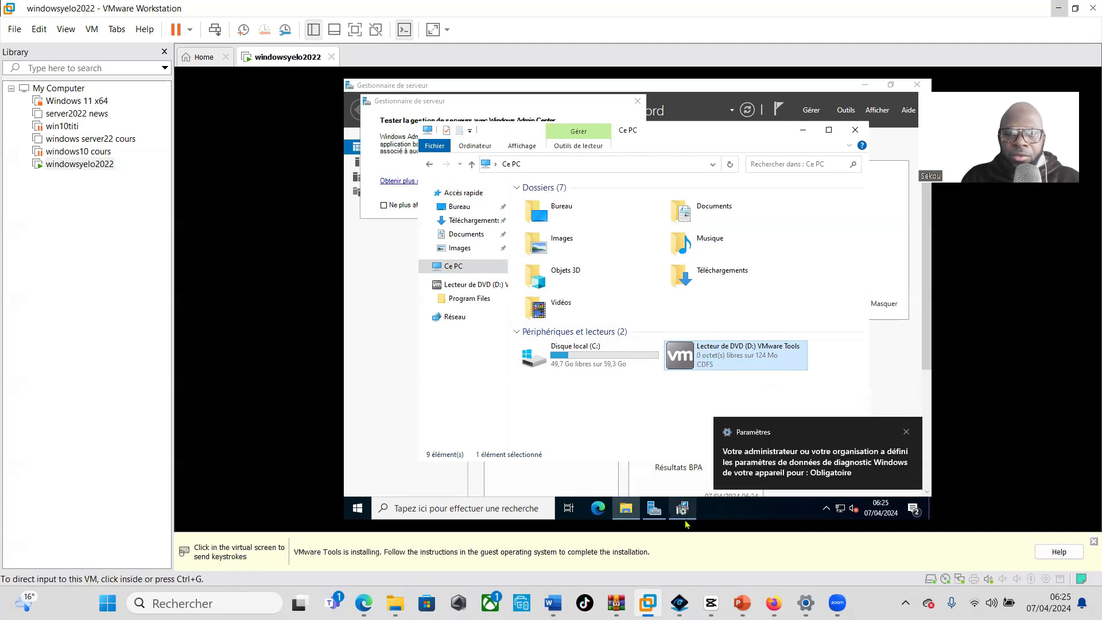
mouse_move(683, 511)
click(683, 453)
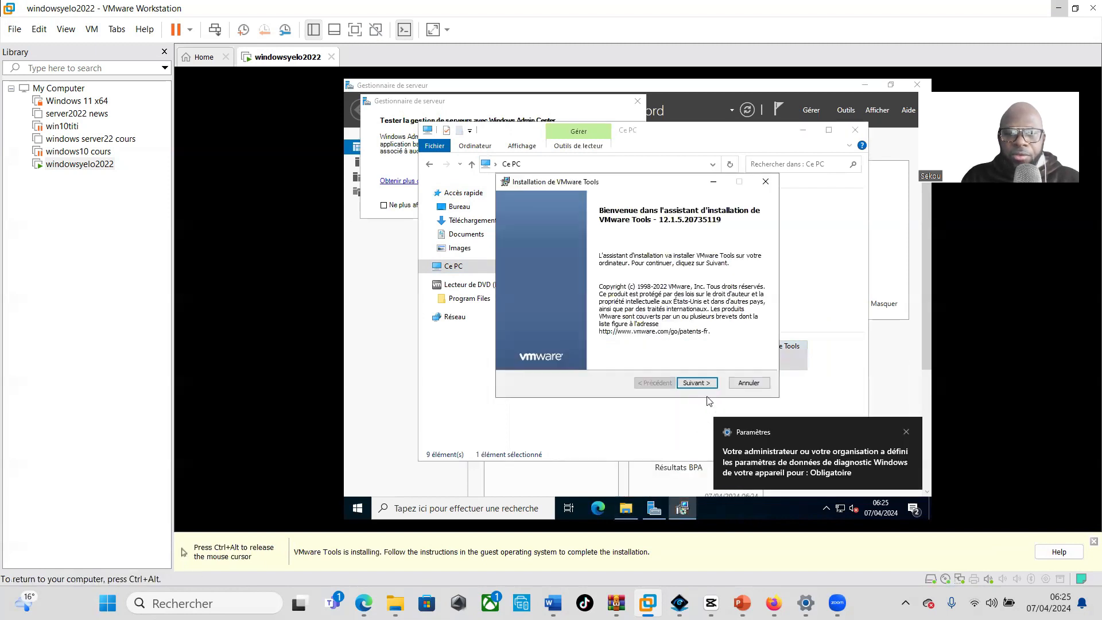
Install VMware Tools with the Typique installation type and restart the guest system
click(693, 385)
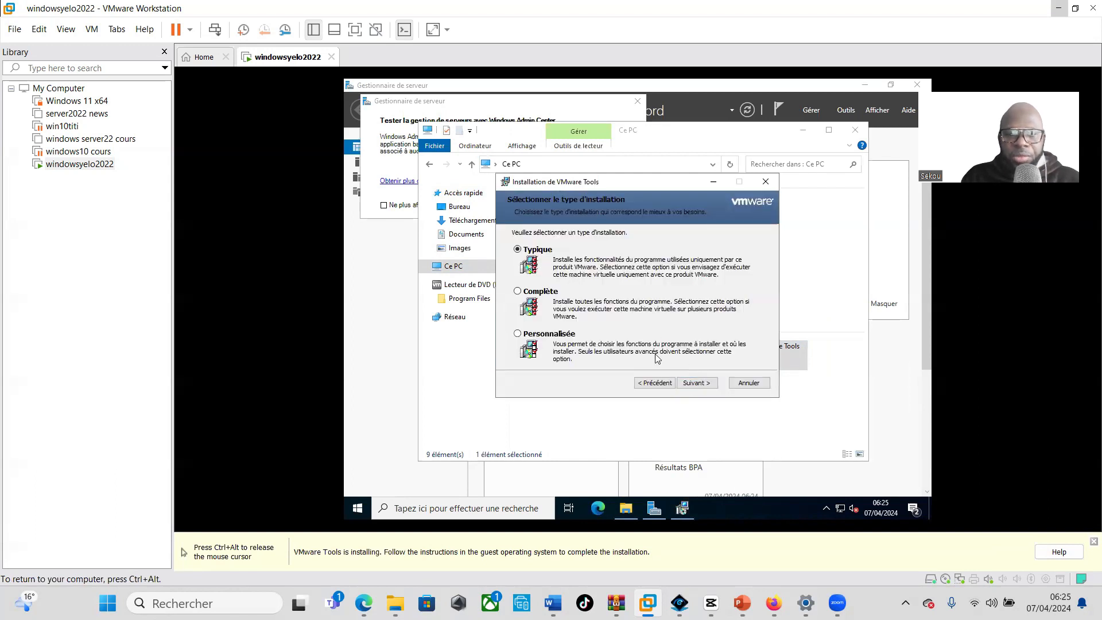
click(693, 385)
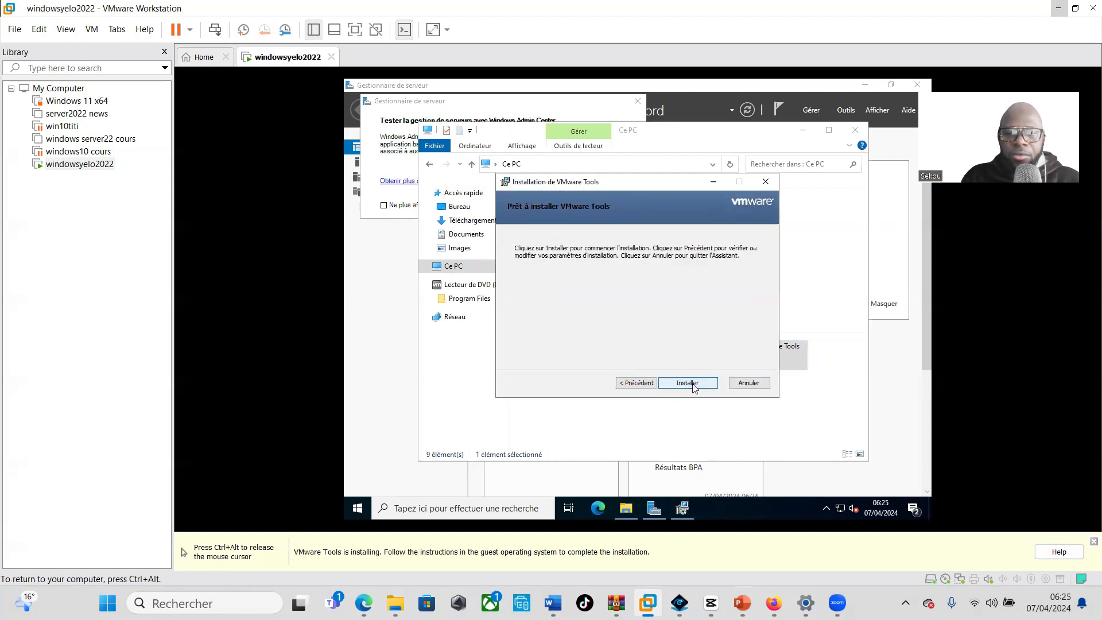
click(694, 383)
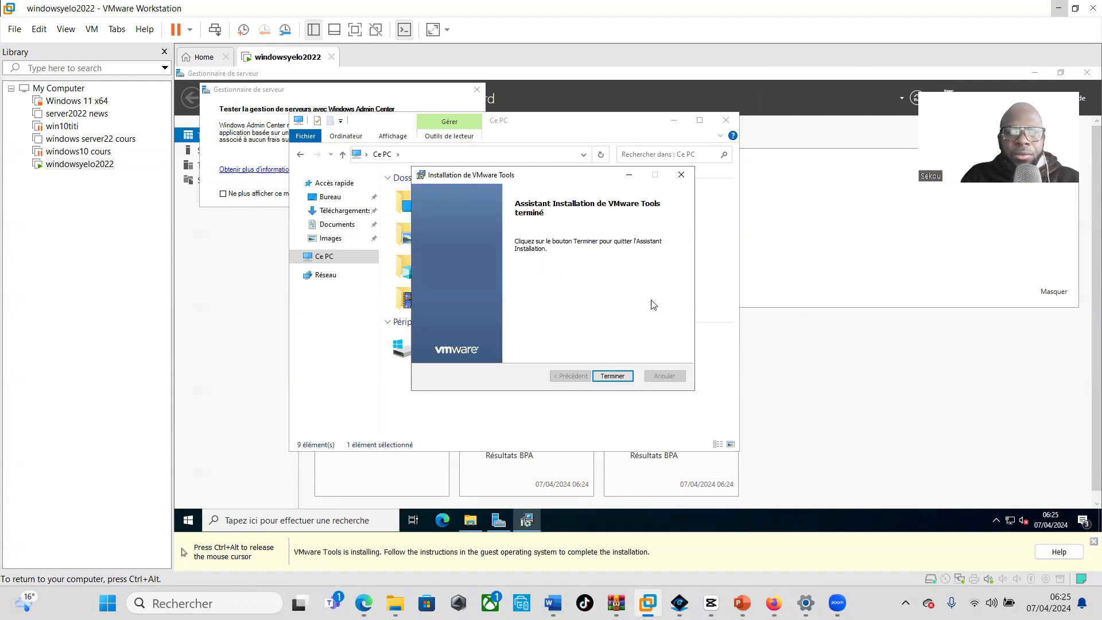
click(611, 377)
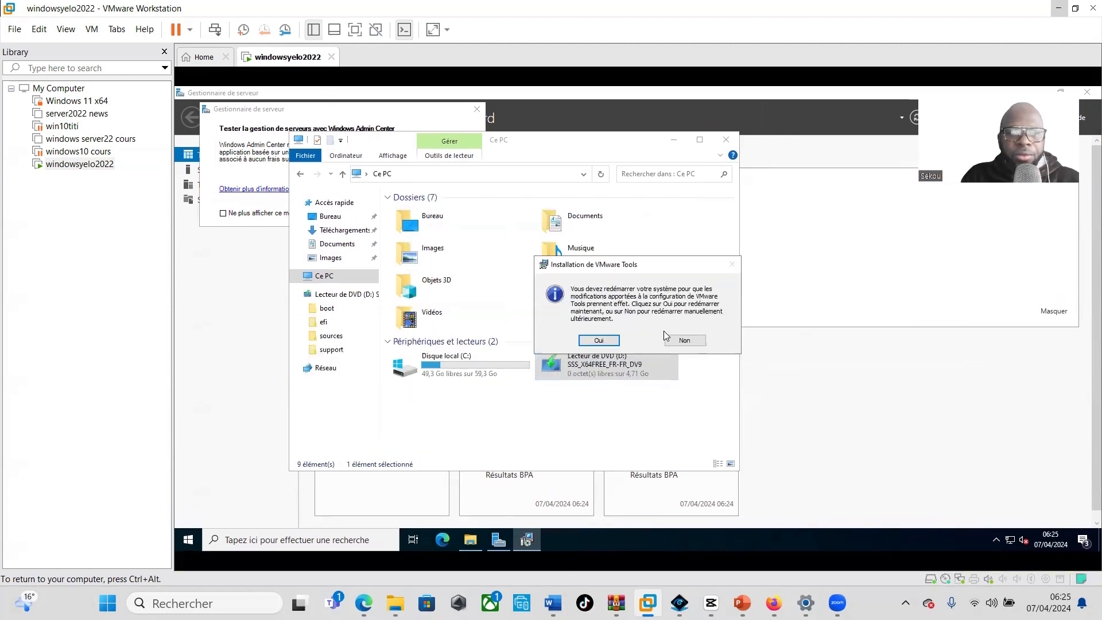
click(600, 341)
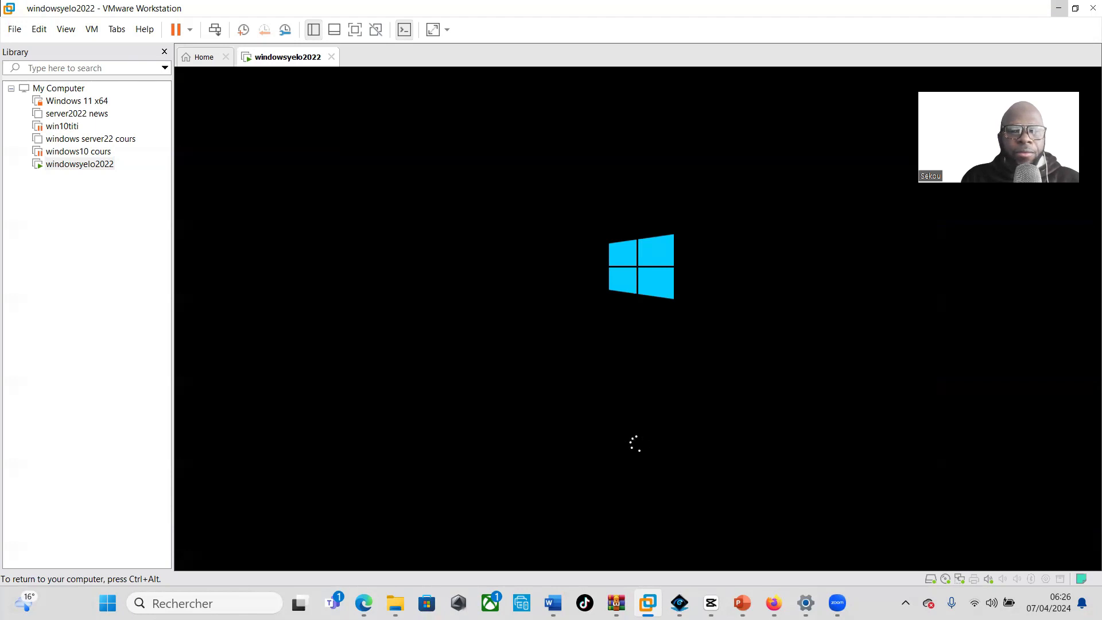
Sign back in with the Administrateur account password and allow network devices to detect this PC
text(•••)
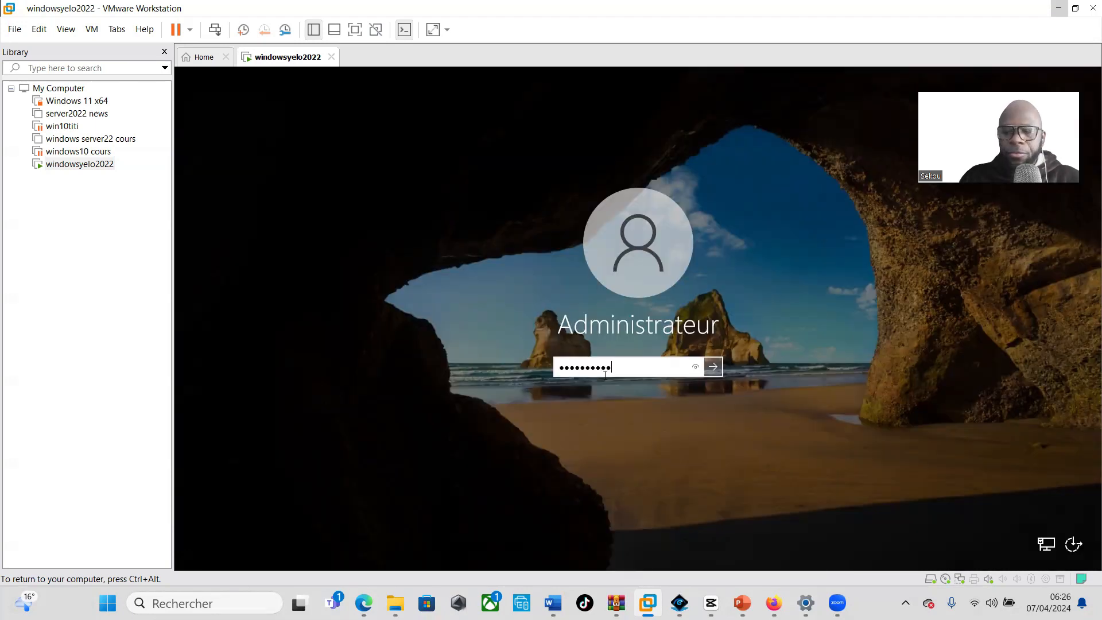
key(Return)
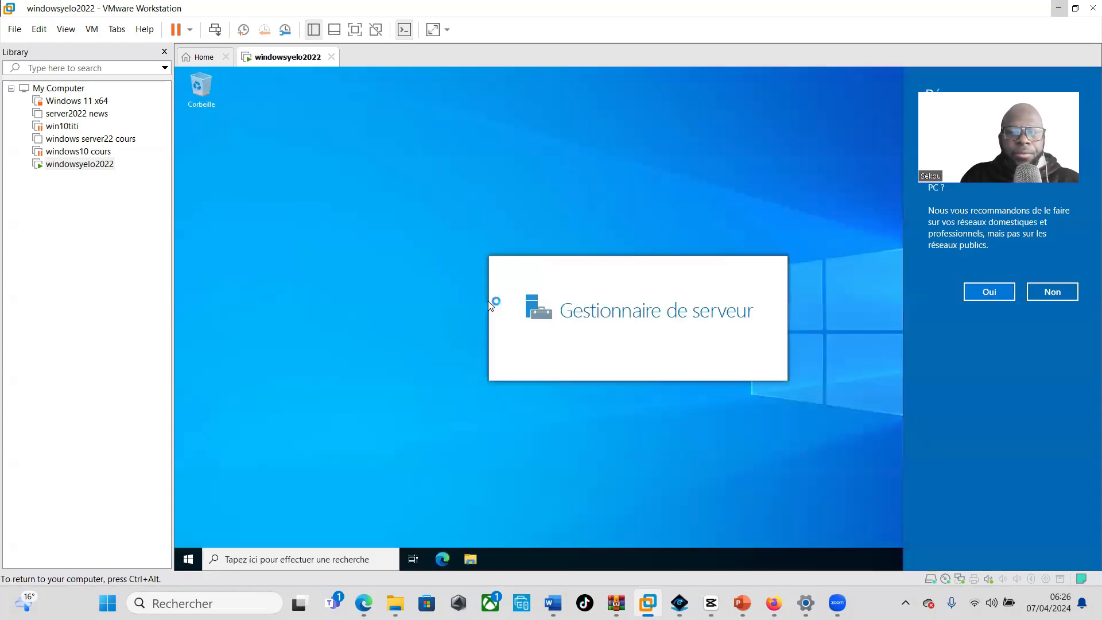
click(994, 287)
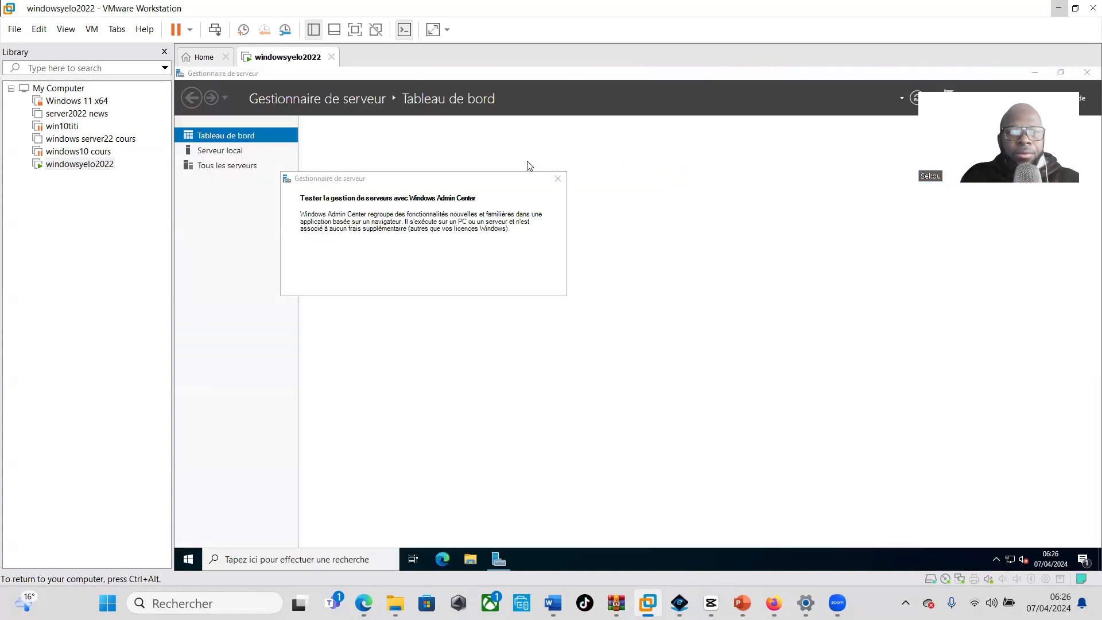
Set the Windows Admin Center message in Gestionnaire de serveur not to show again, and close it
click(335, 283)
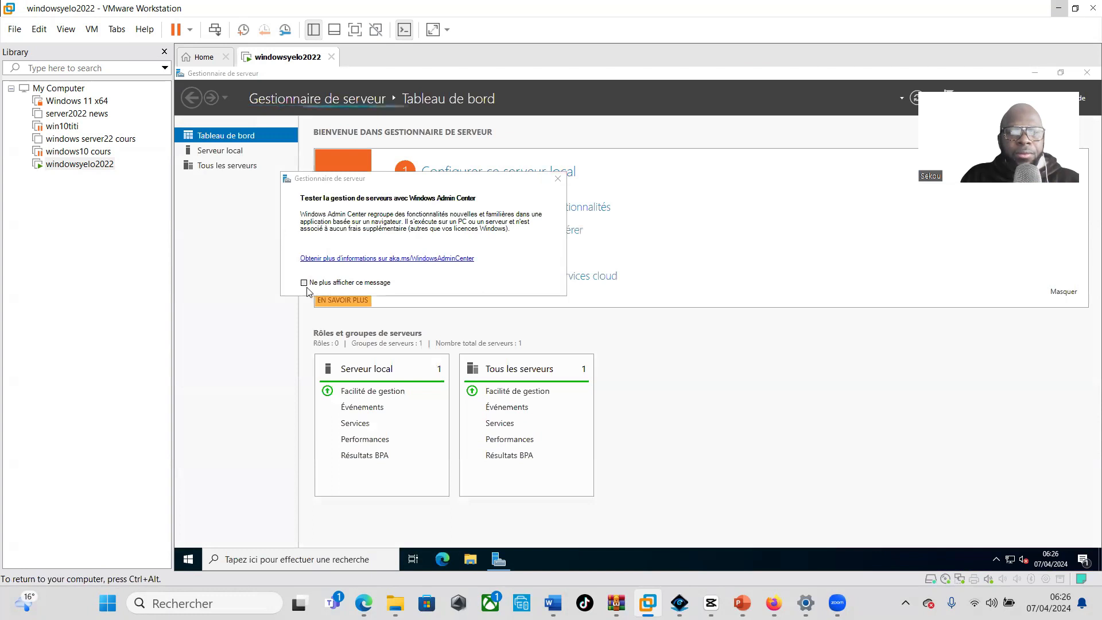
click(557, 180)
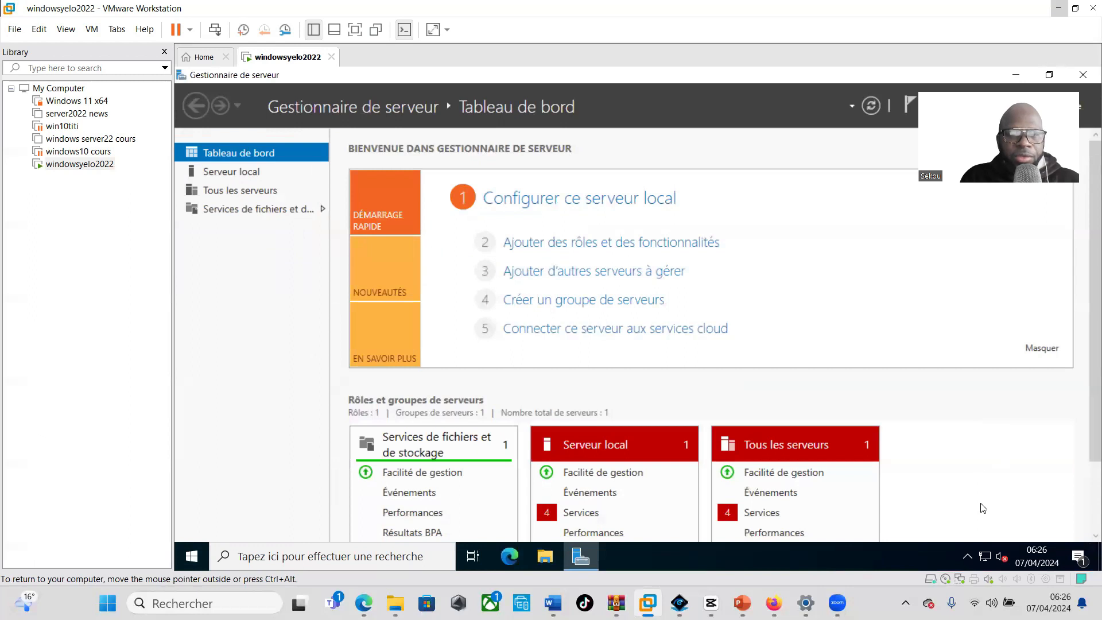
Open the local server's computer name settings from Serveur local and enter SRVYELO as the computer name
click(240, 176)
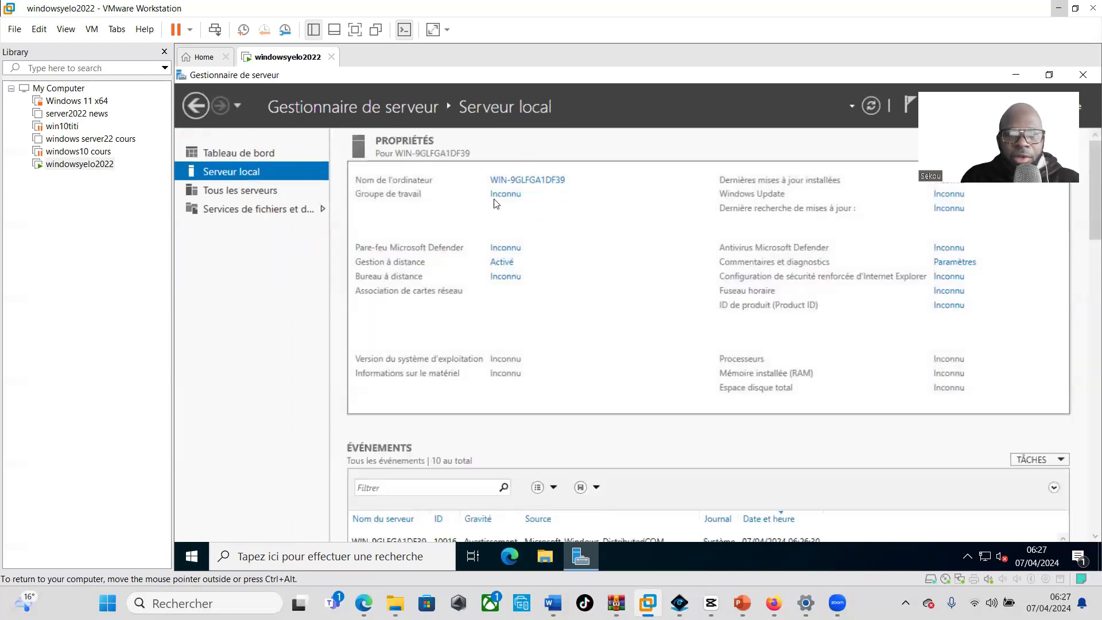
click(513, 182)
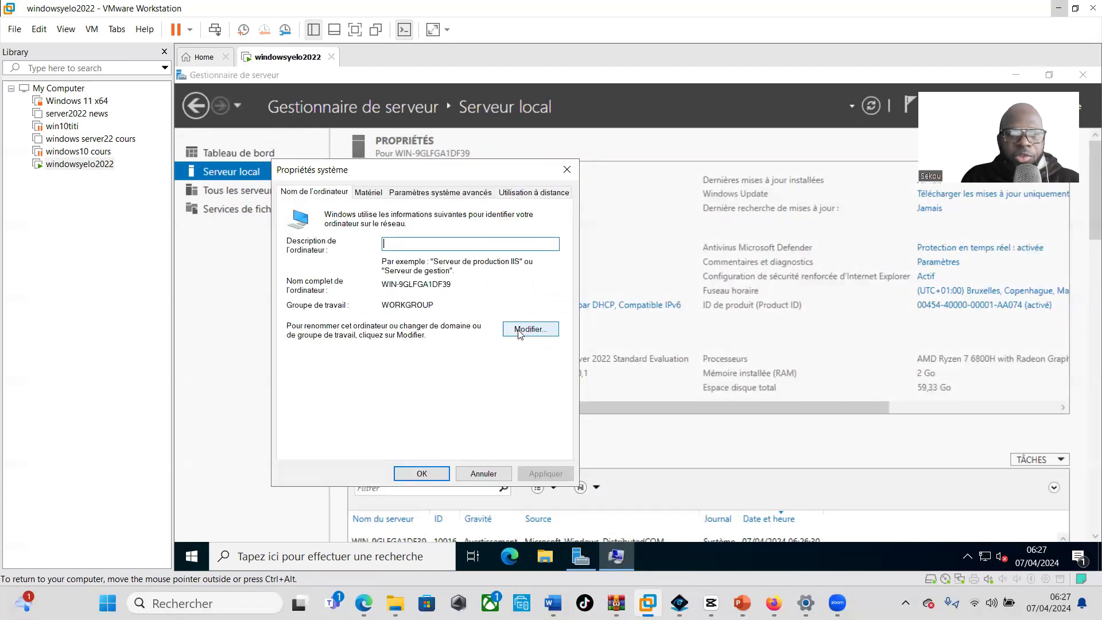
click(520, 331)
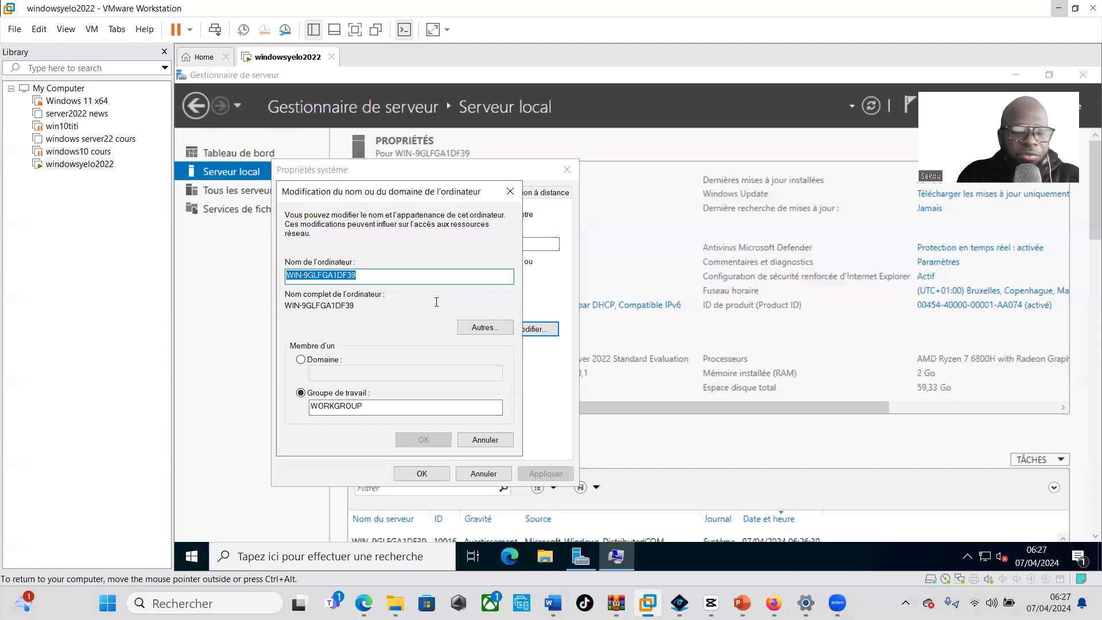
text(SRVyelo)
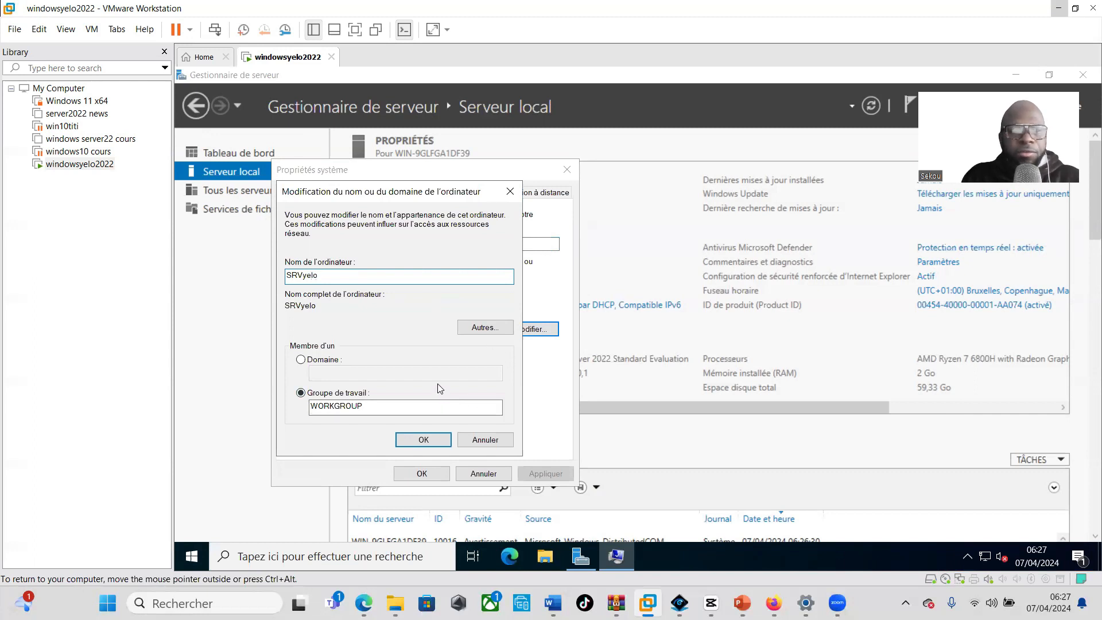
key(BackSpace)
key(BackSpace)
key(BackSpace)
key(BackSpace)
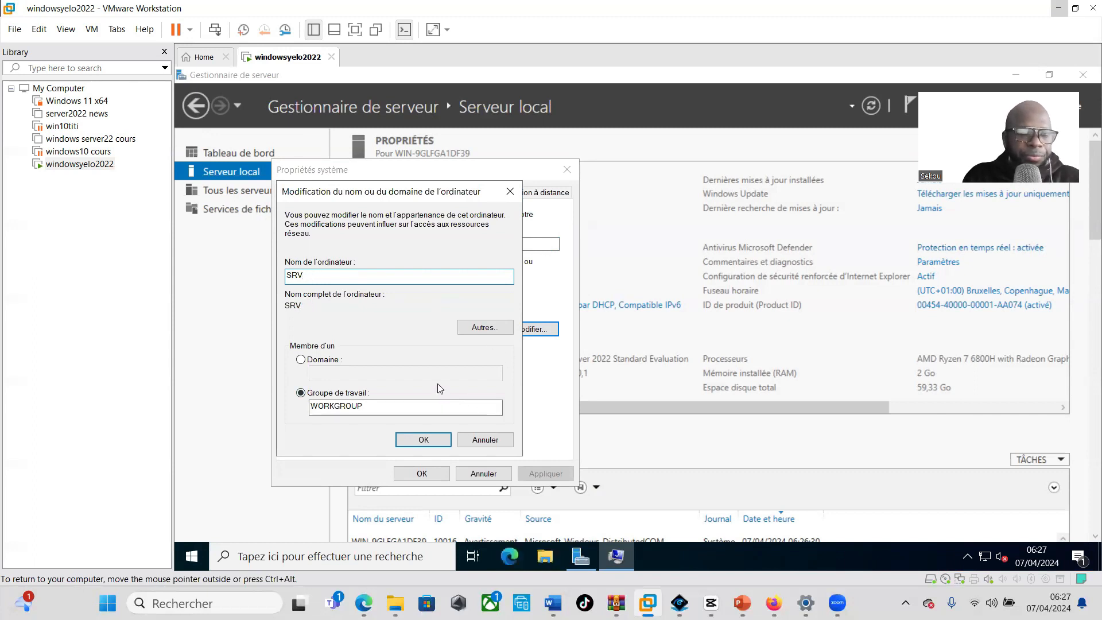
text(YEL)
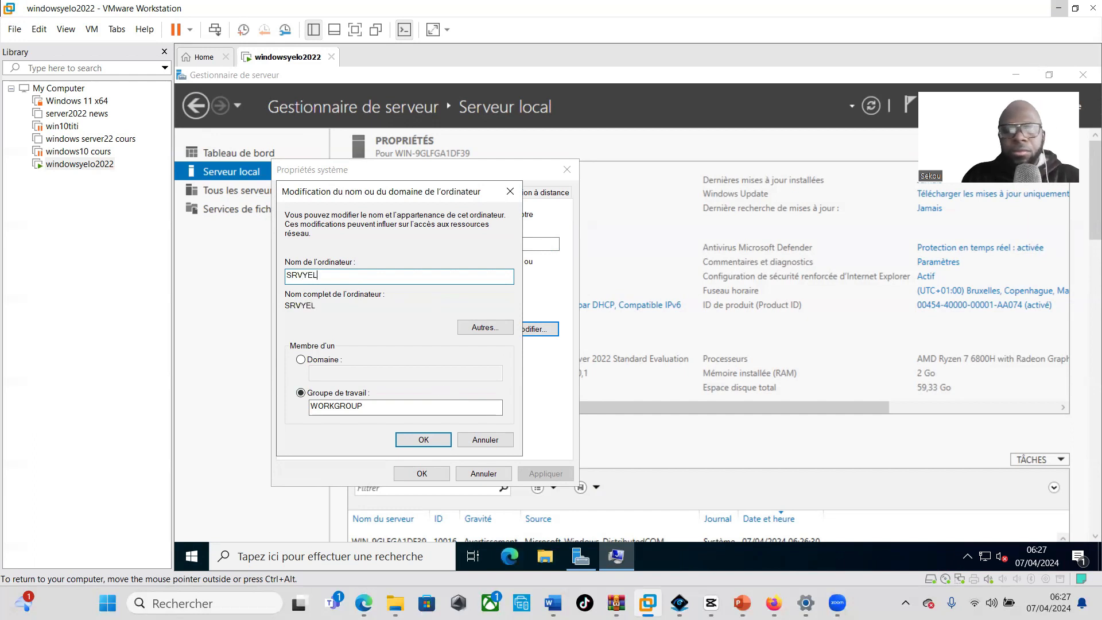
text(O)
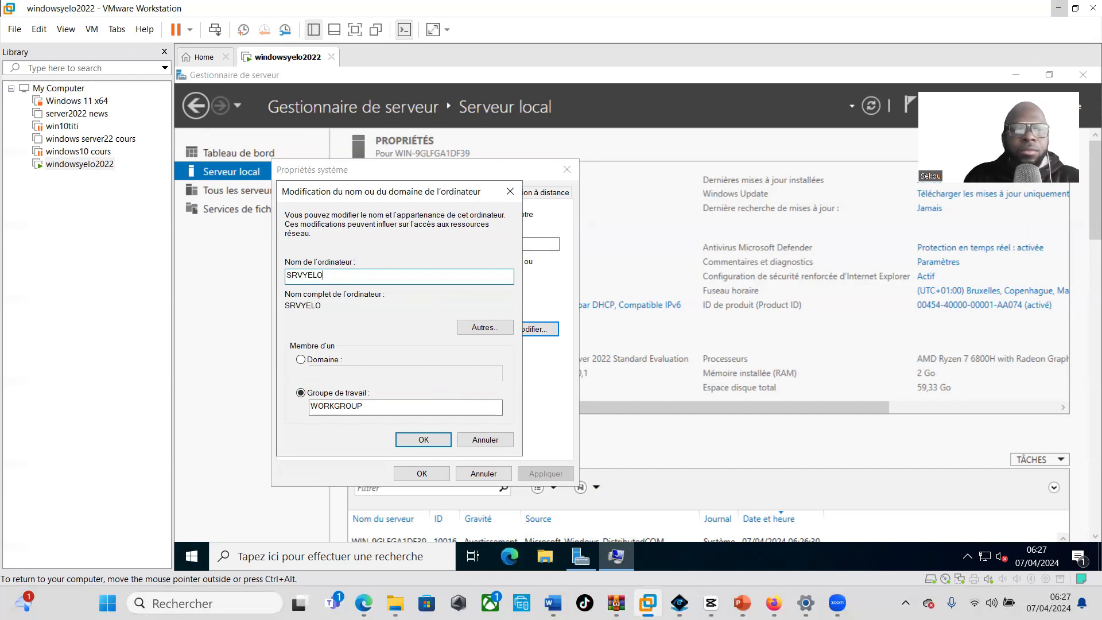
Apply the new computer name, close the system properties and postpone the restart
click(424, 440)
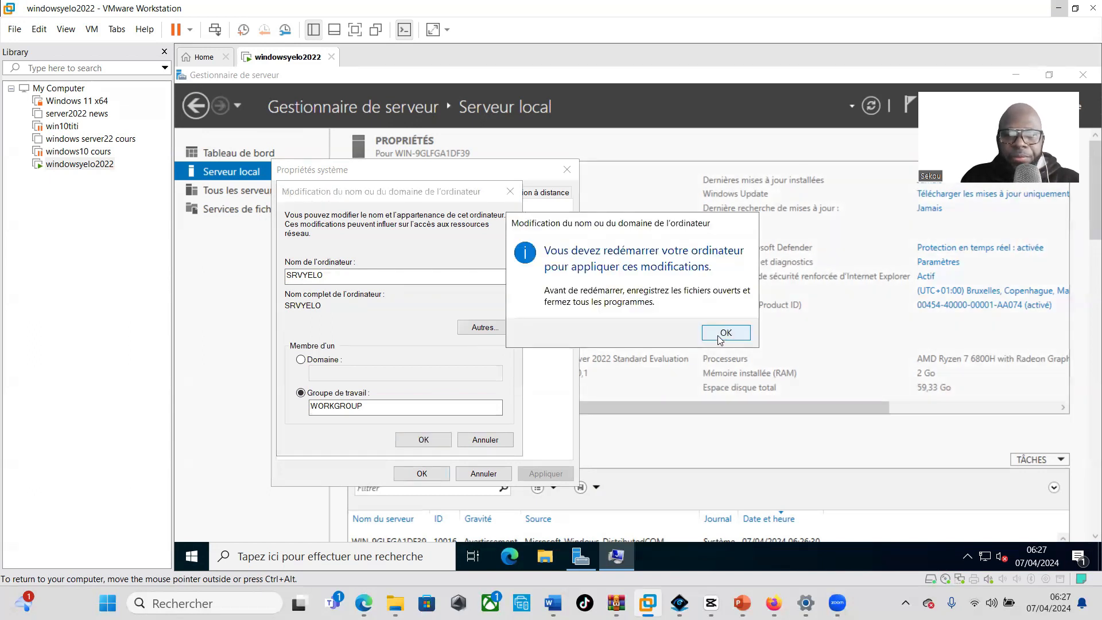
click(725, 334)
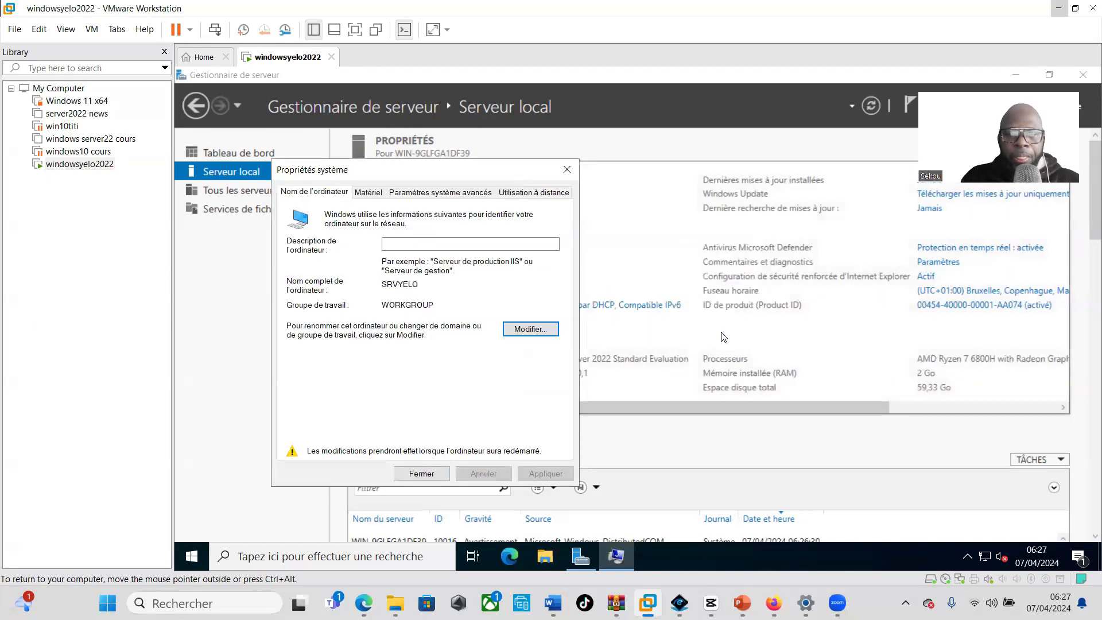
click(421, 474)
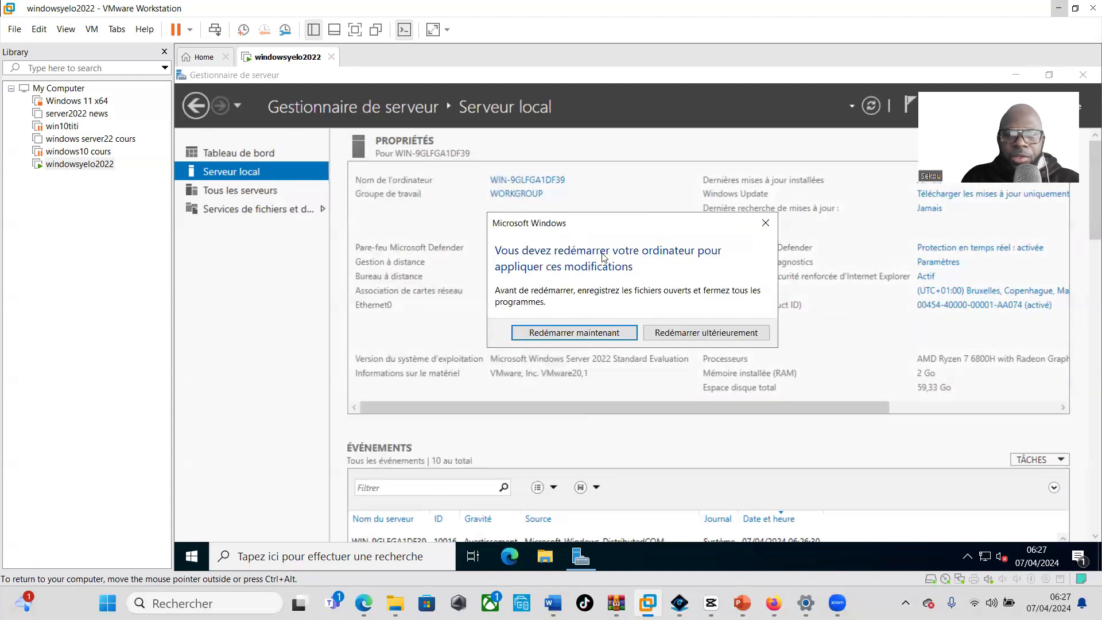
click(710, 338)
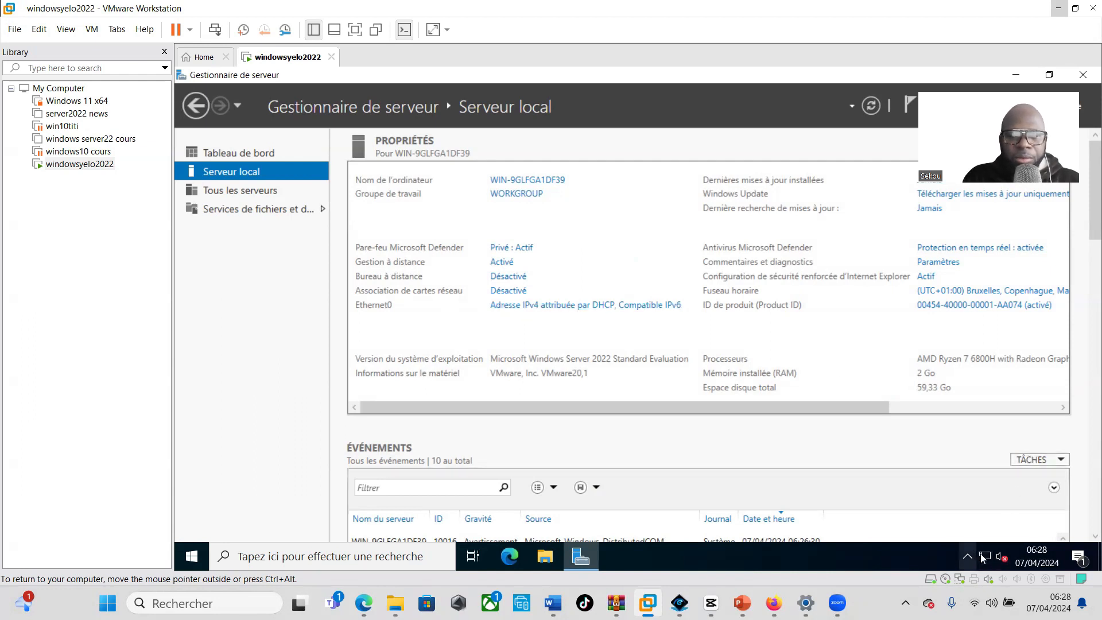
In Ethernet0's TCP/IPv4 properties, assign the static IP address 192.168.1.80 with subnet mask 255.255.255.0
click(550, 306)
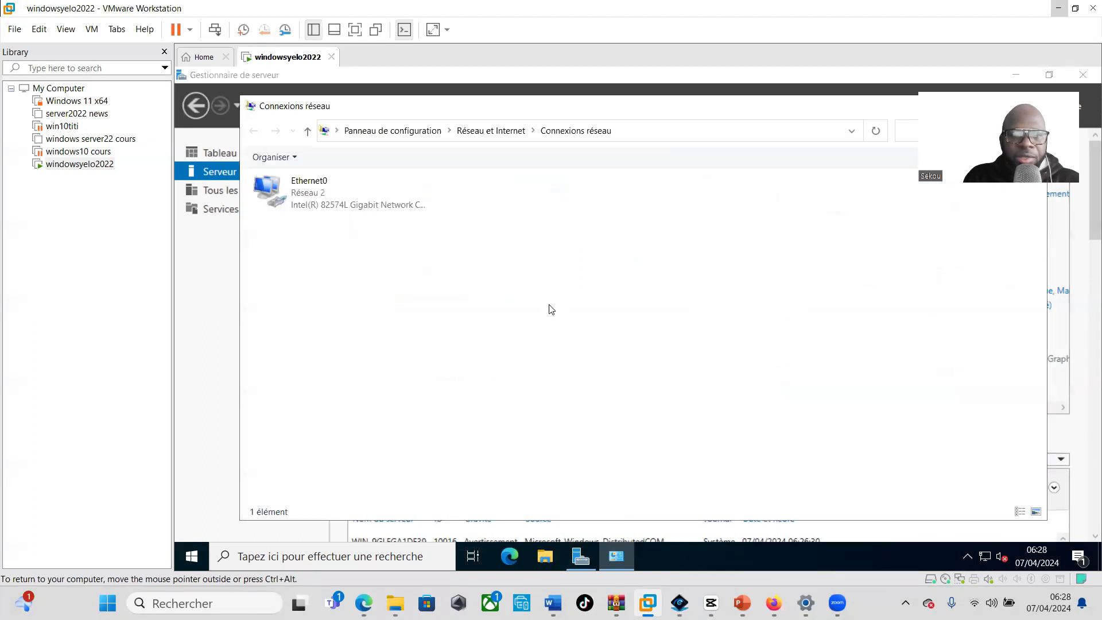
right_click(335, 207)
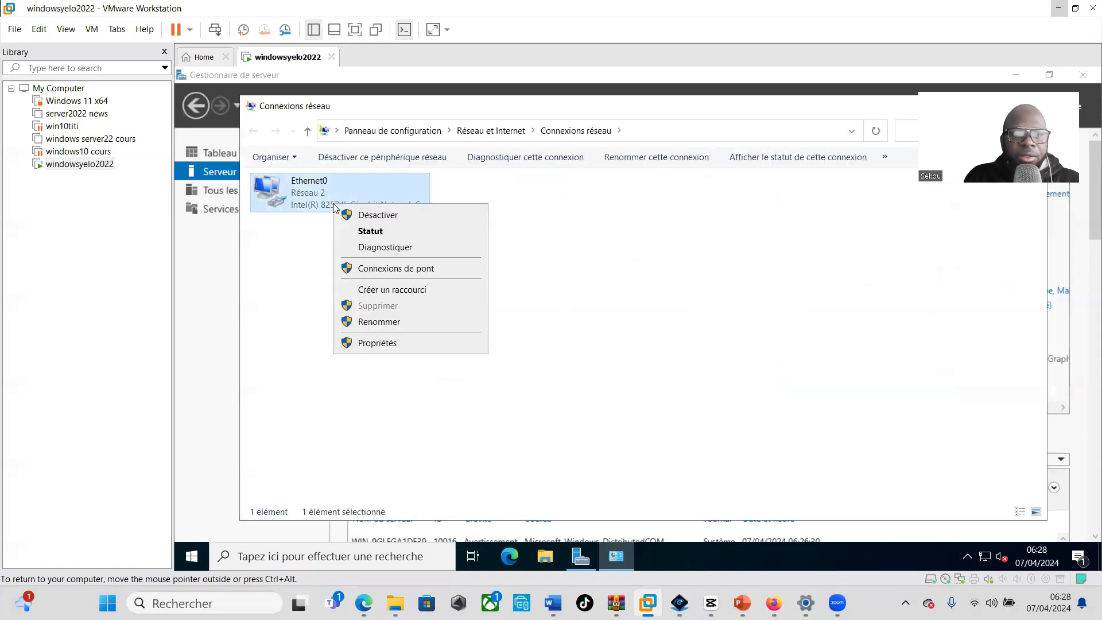
click(383, 346)
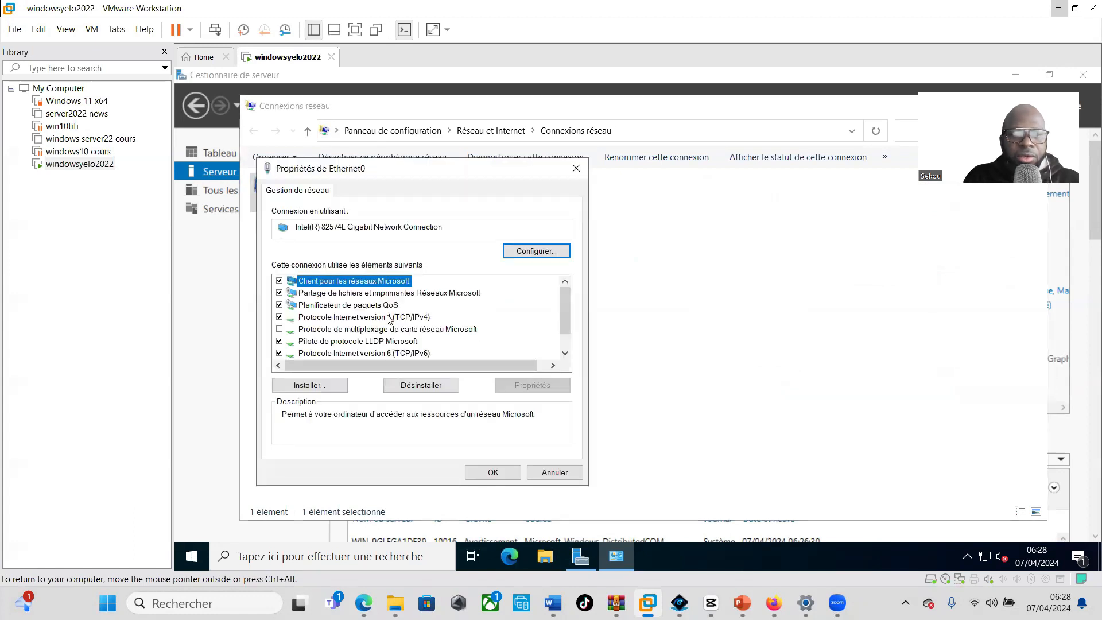
double_click(388, 319)
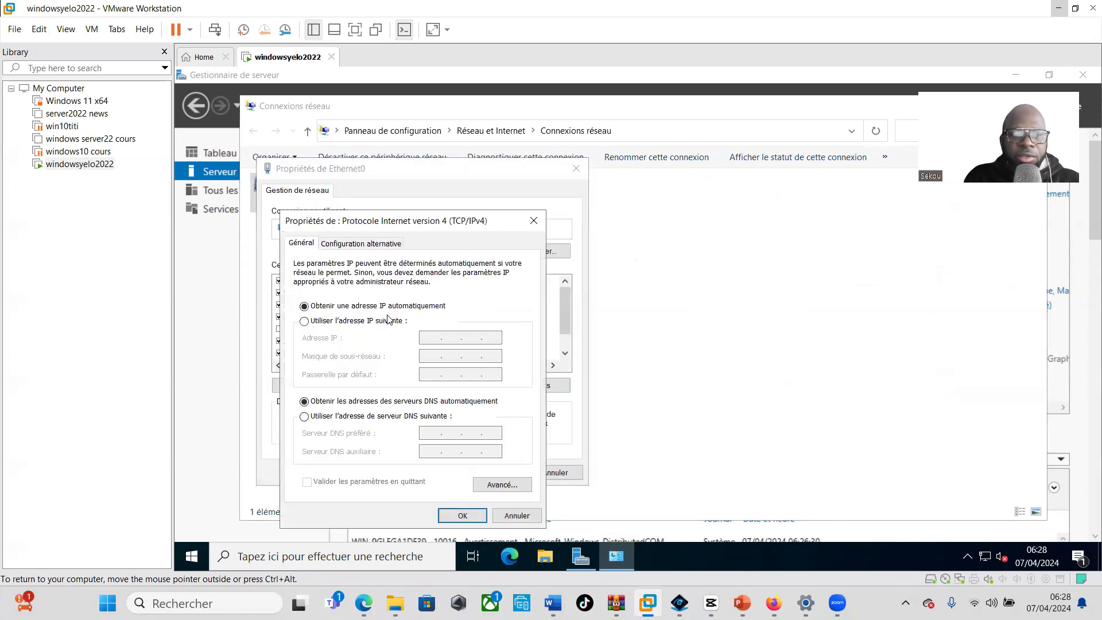
click(305, 321)
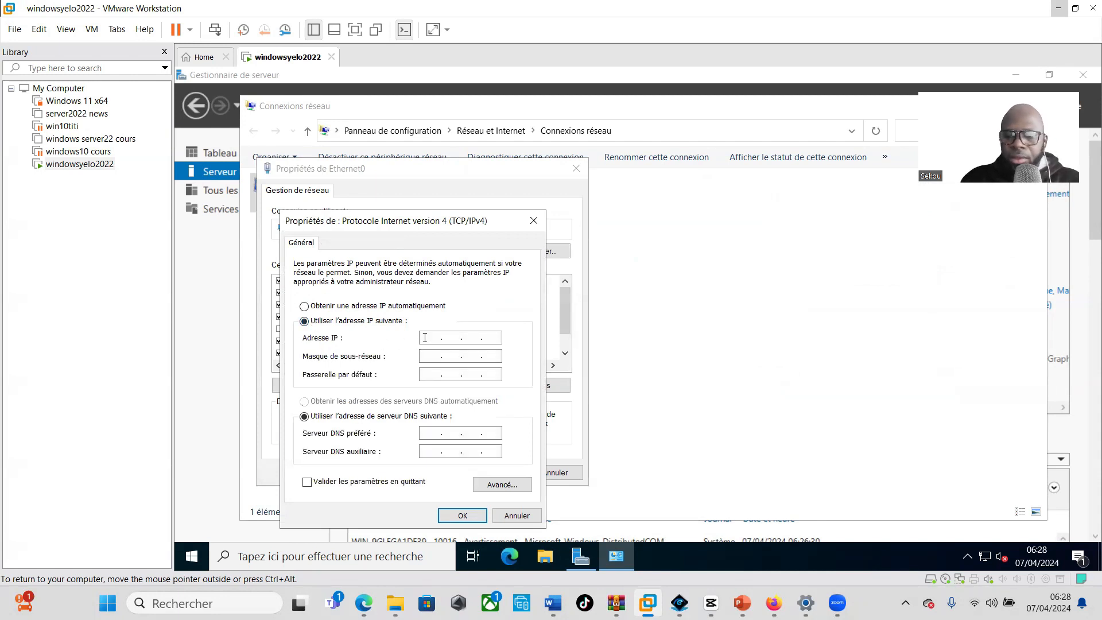
text(1)
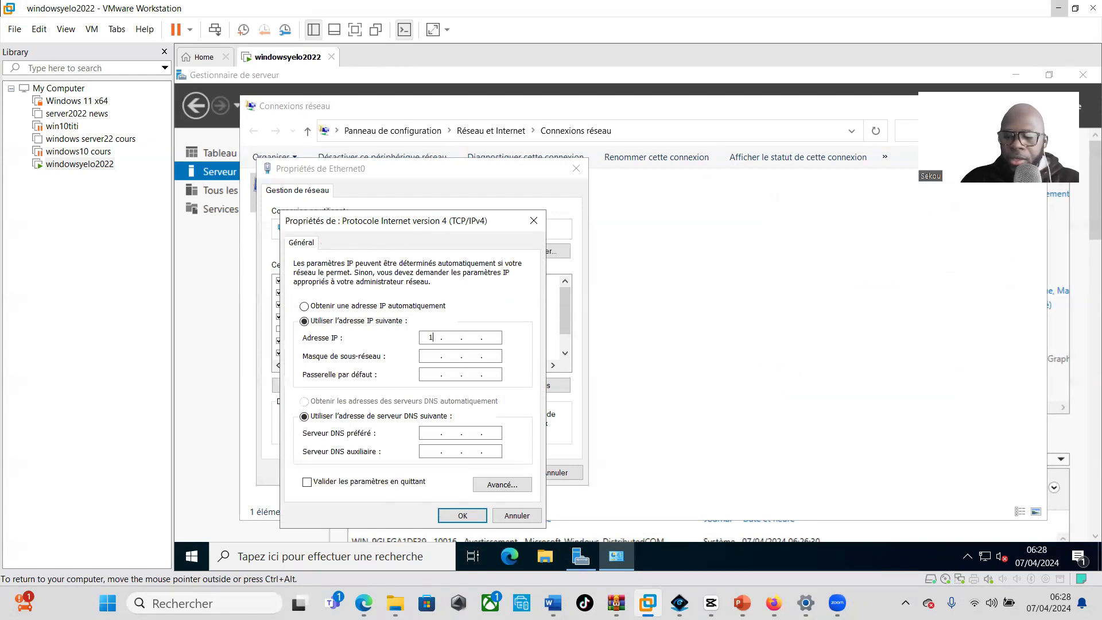
text(92 . 168 .)
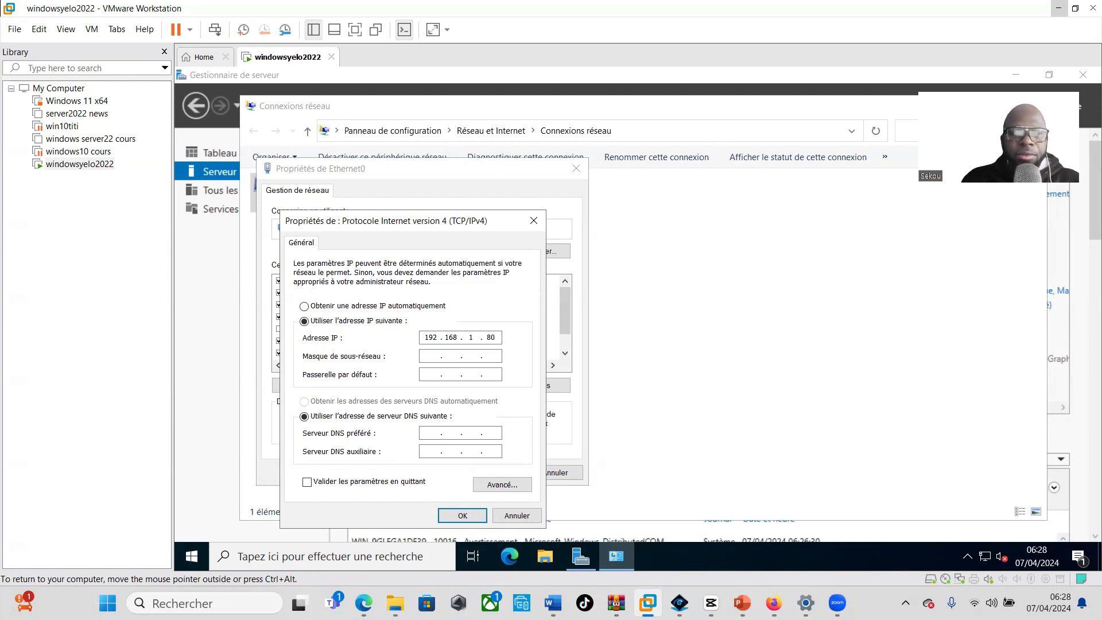
click(428, 356)
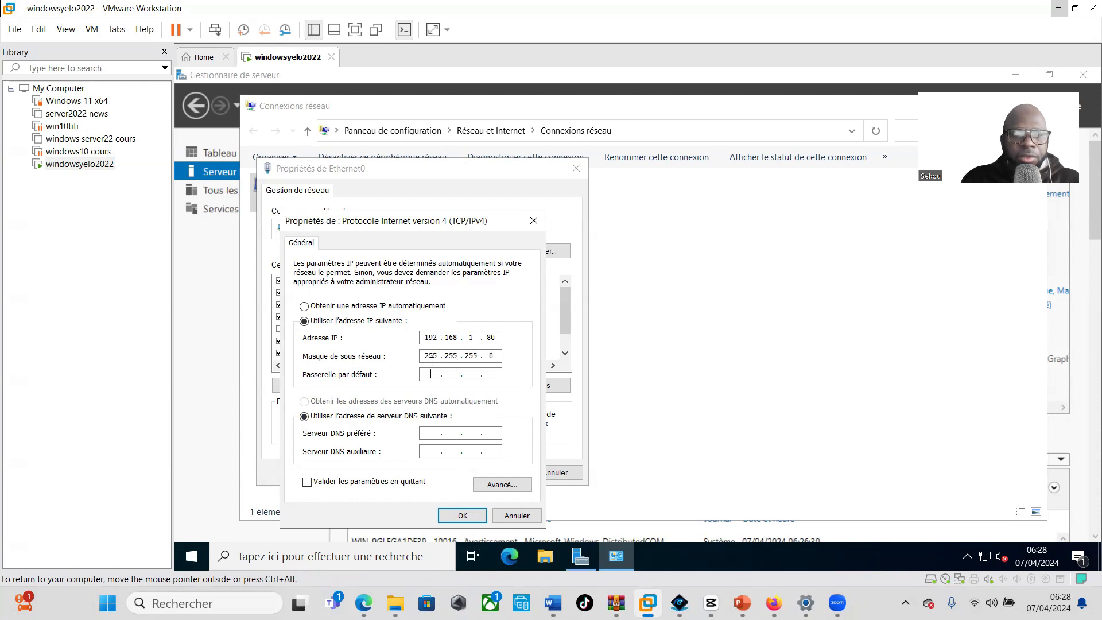
Set the preferred DNS server to 192.168.1.80 and save the Ethernet0 connection properties
click(430, 434)
text(192 . )
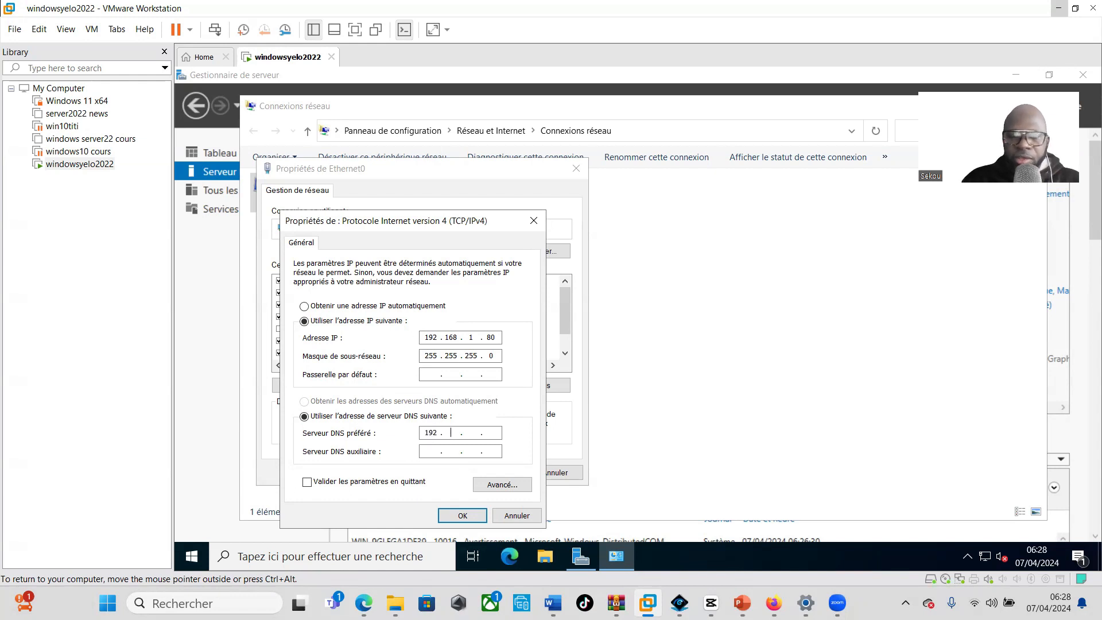
text(168)
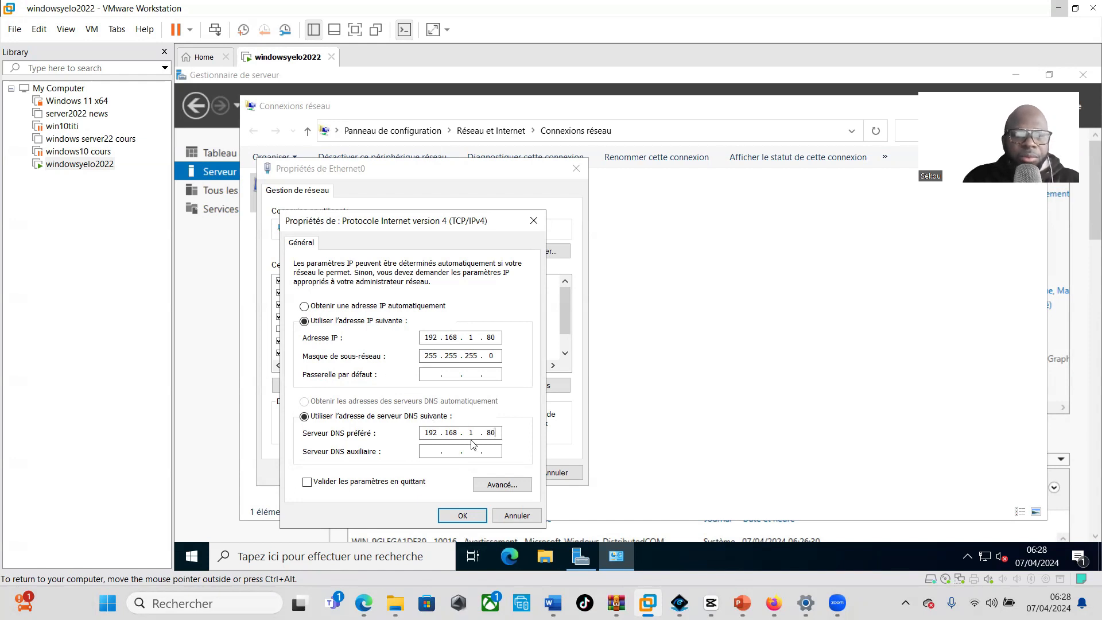
click(462, 516)
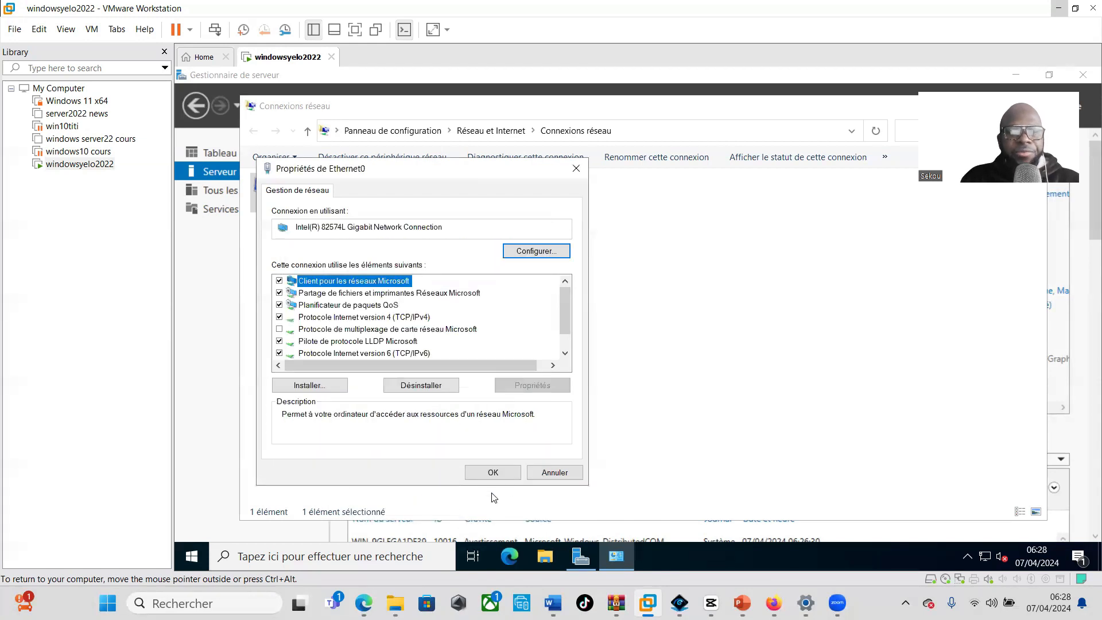
click(495, 473)
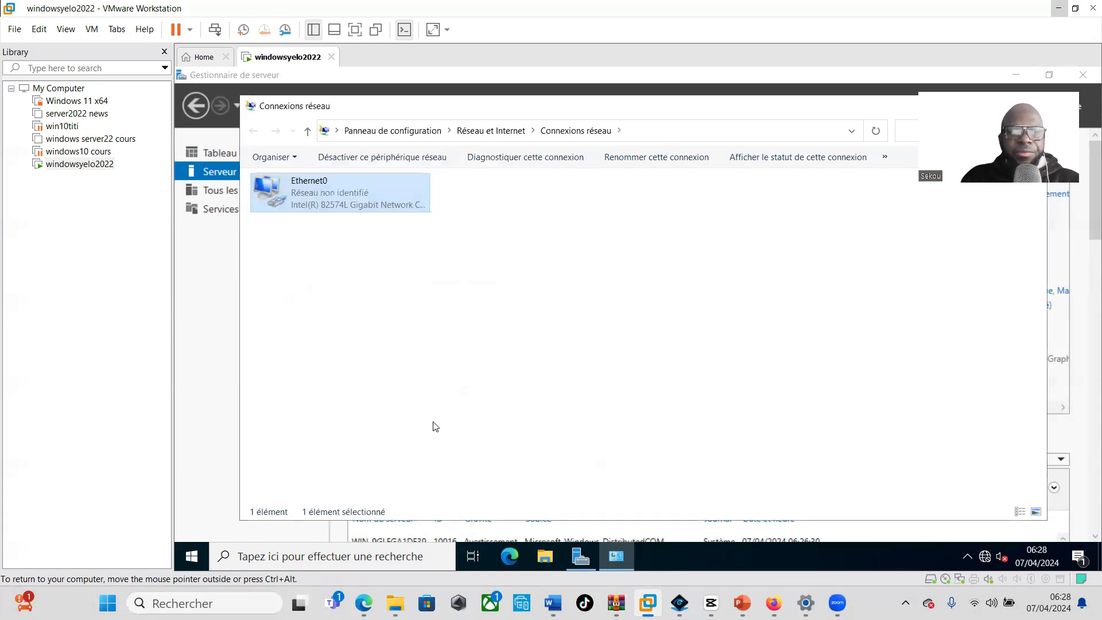
Restart the guest server, giving Autre (non planifié) as the reason
click(192, 556)
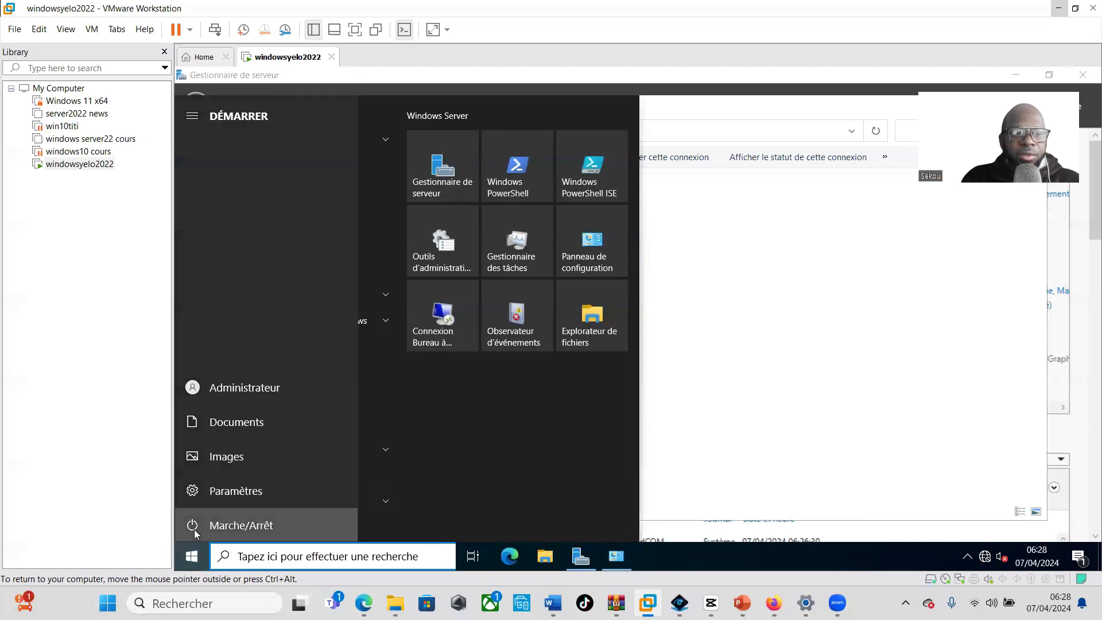
click(191, 524)
click(214, 494)
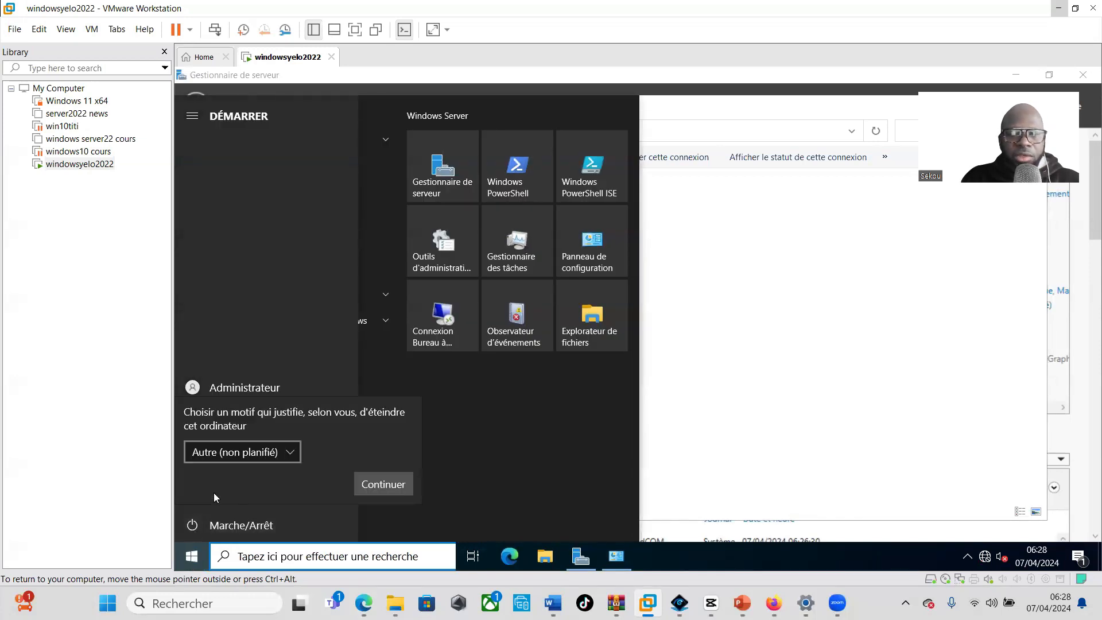
click(369, 484)
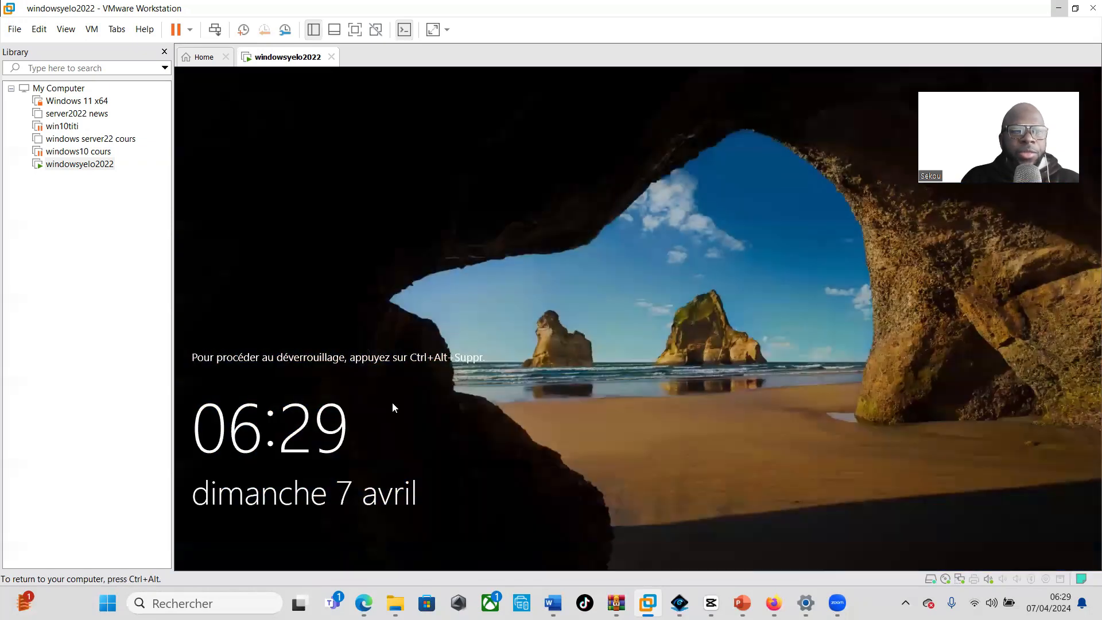
Unlock the guest, sign in with the Administrateur account password, and open Serveur local in Gestionnaire de serveur
click(215, 29)
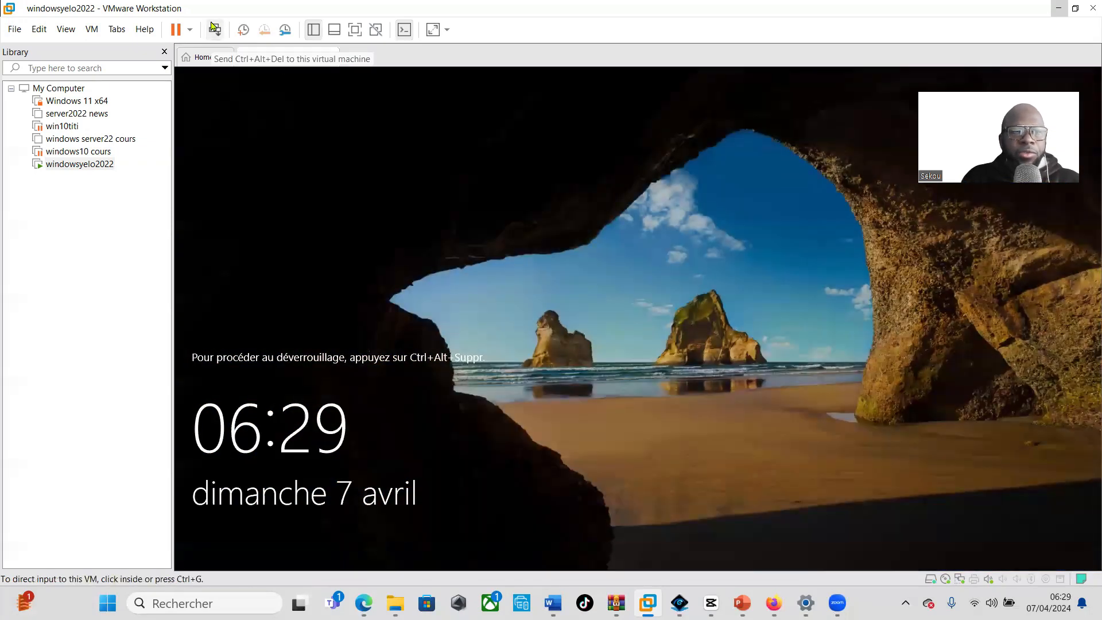
click(569, 379)
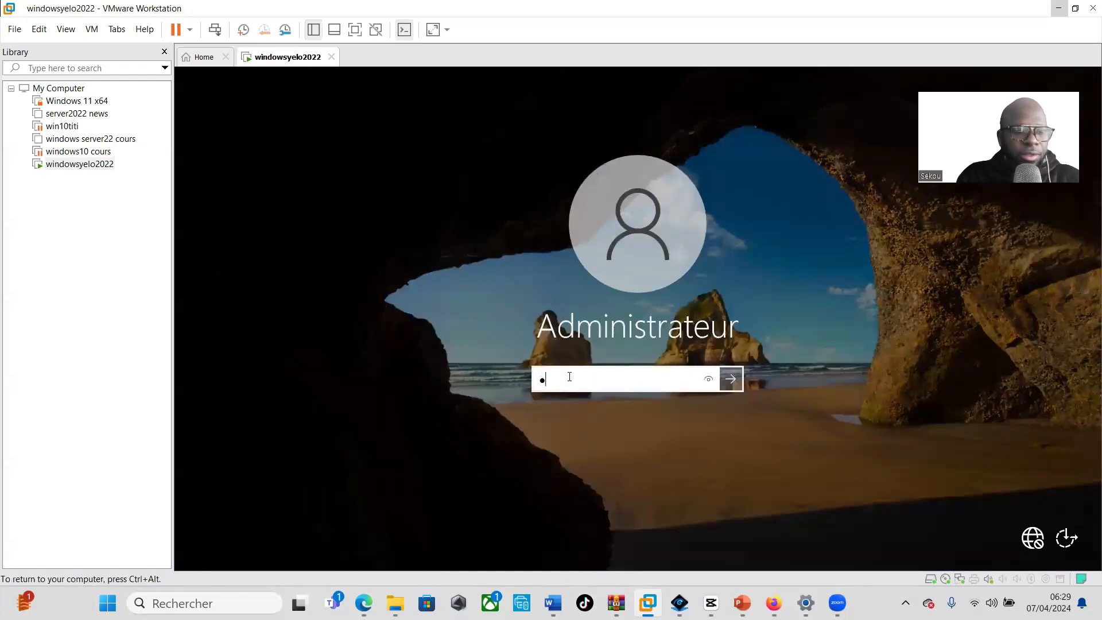
text(*****)
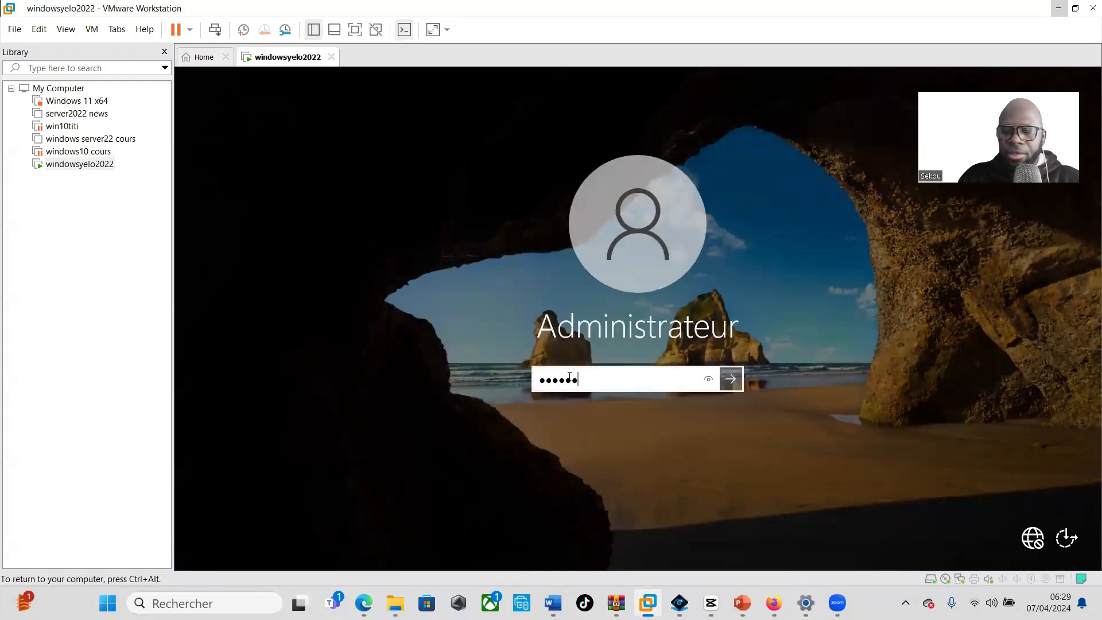
text(*)
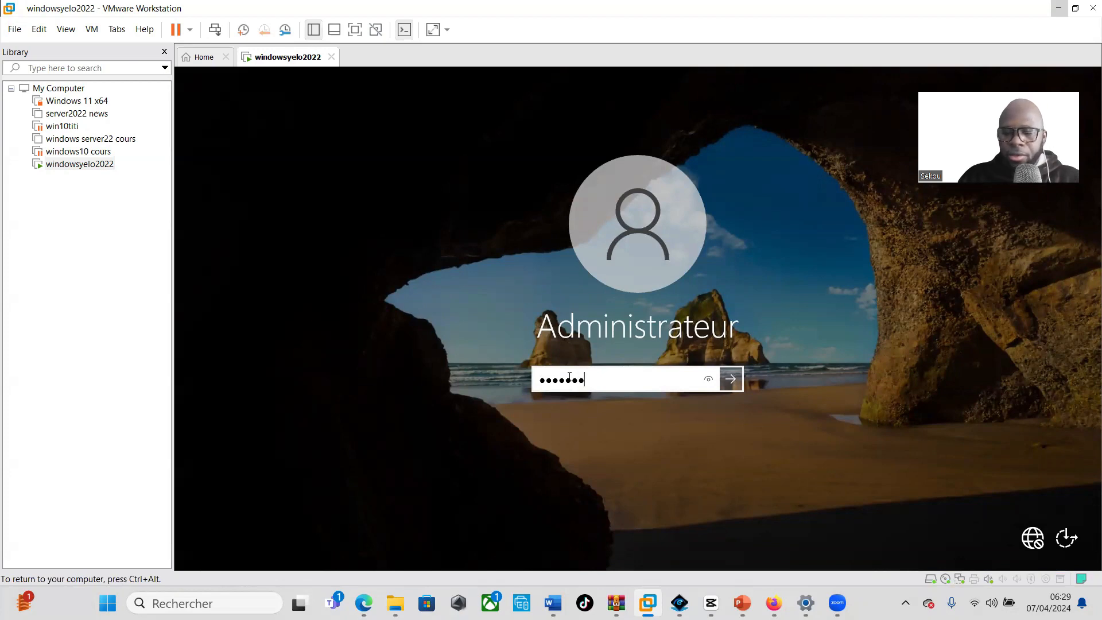
text(***)
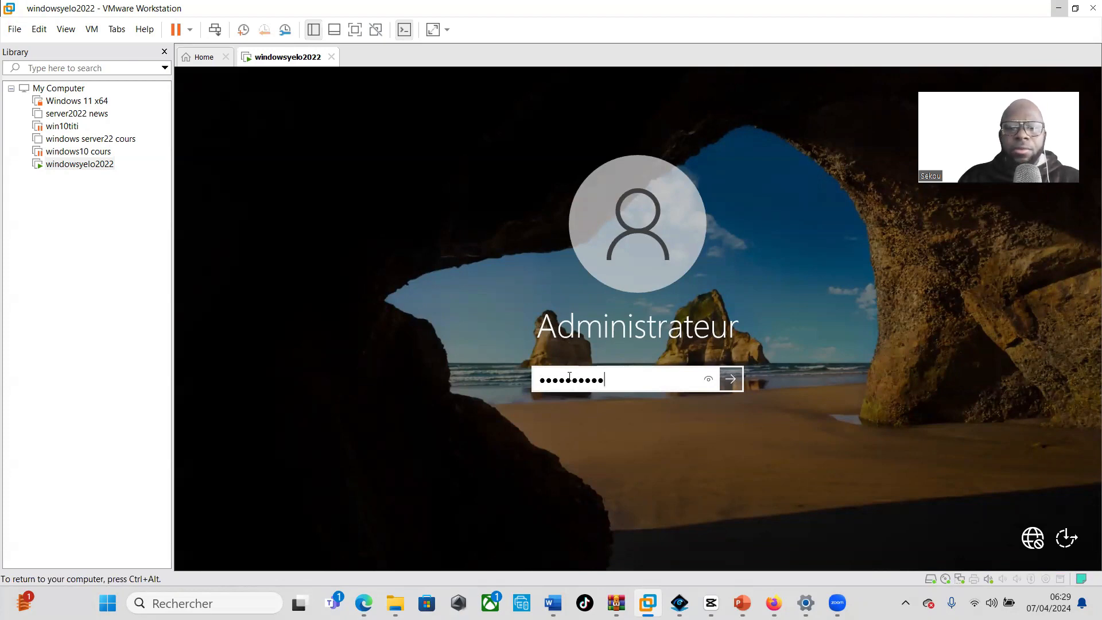
key(Return)
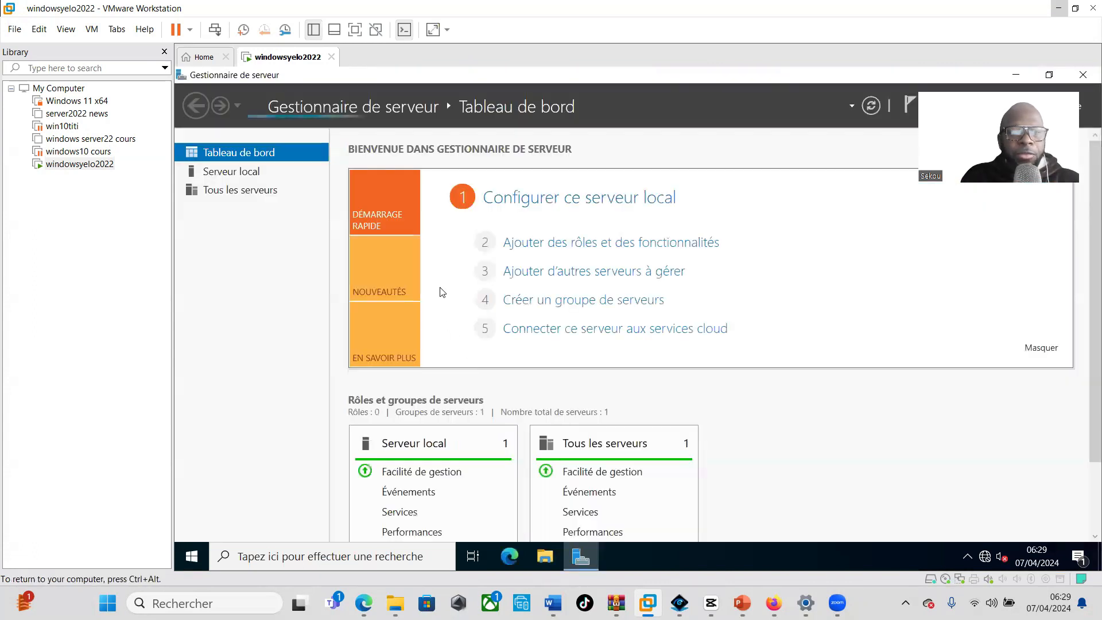
click(241, 172)
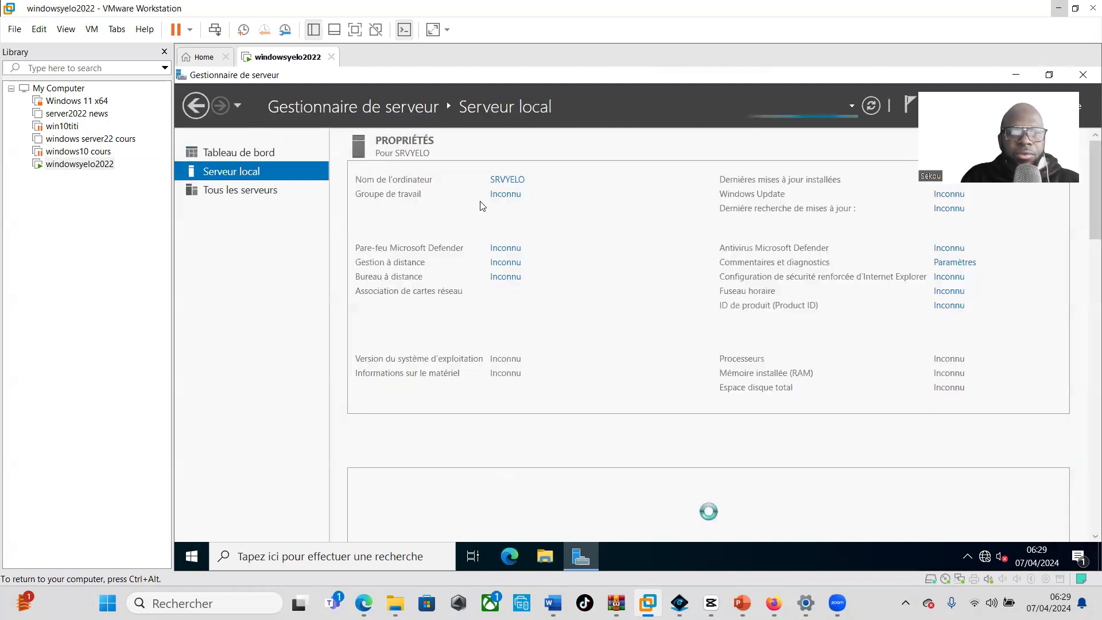